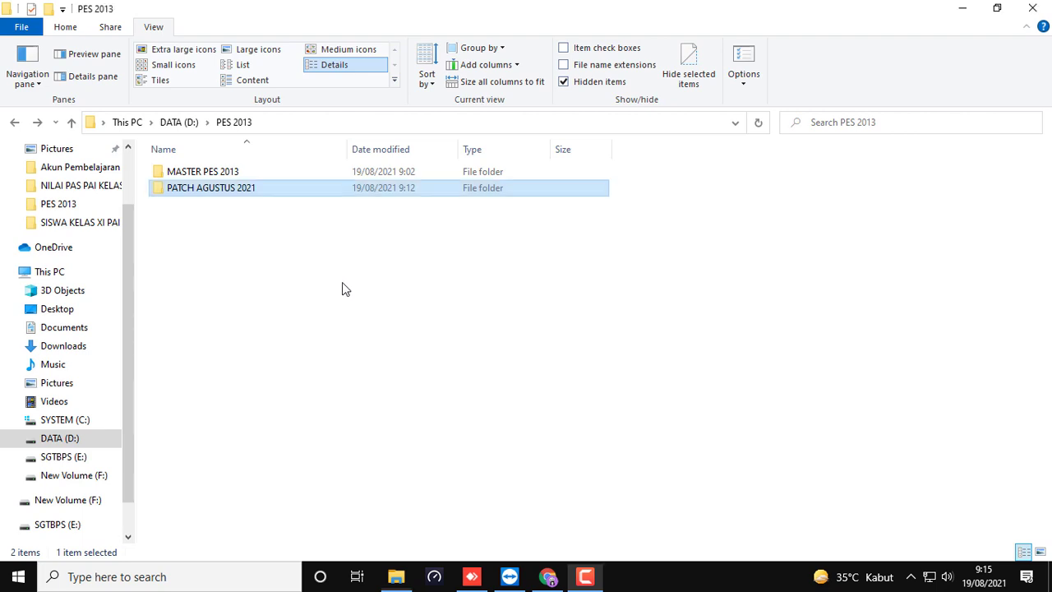
Look inside the MASTER PES 2013 folder, then return to the PES 2013 folder.
left_click(343, 287)
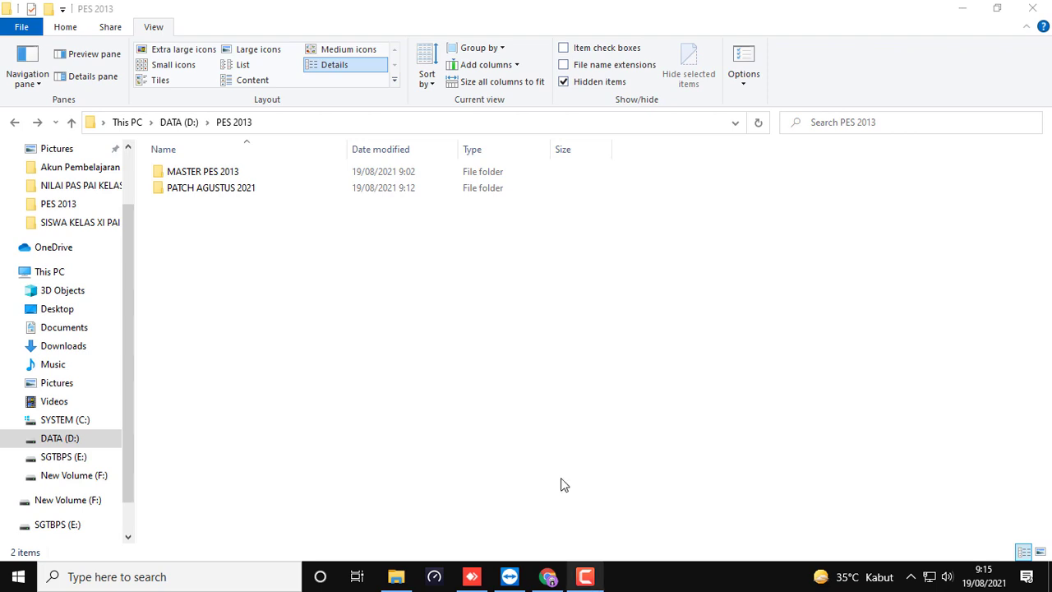
left_click(317, 308)
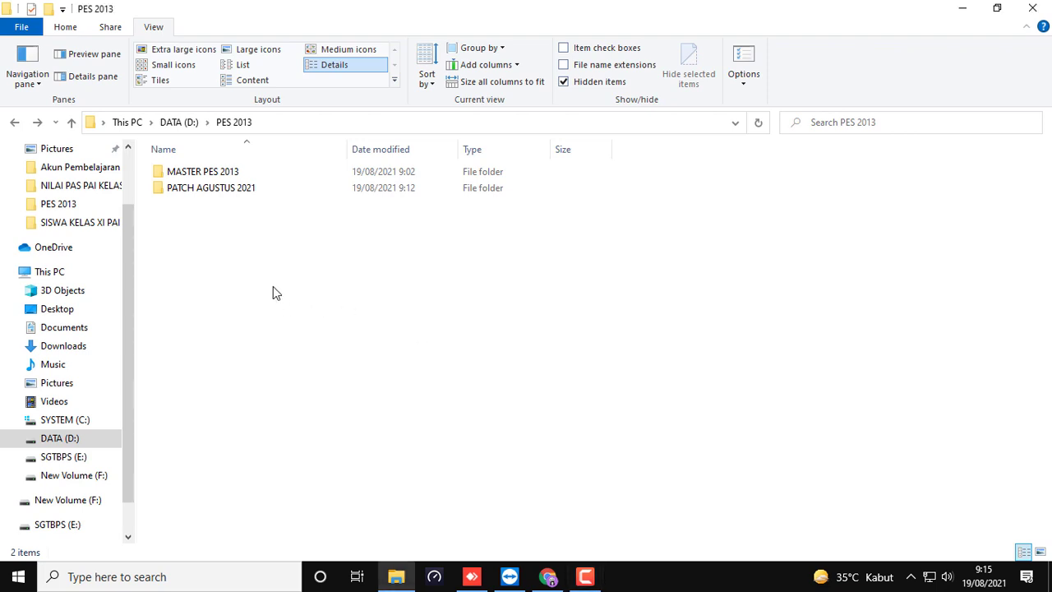
left_click(220, 175)
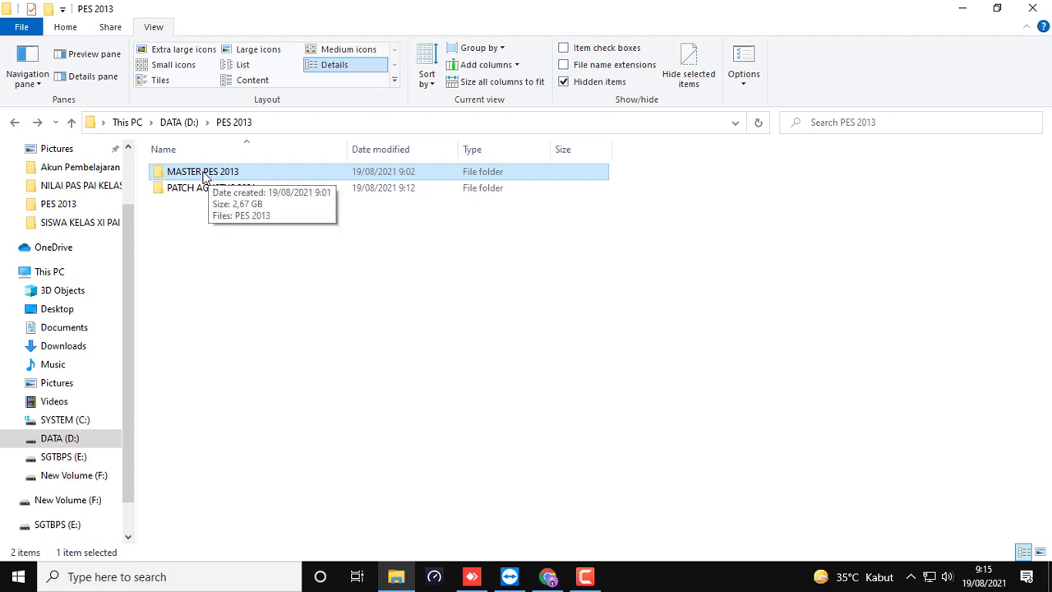
double_click(204, 173)
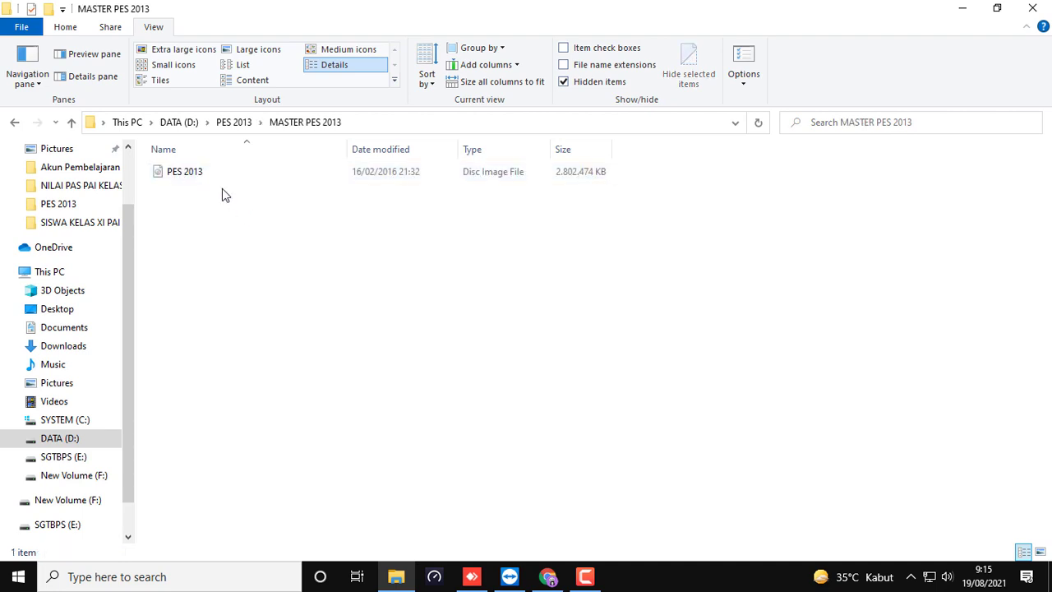
left_click(14, 121)
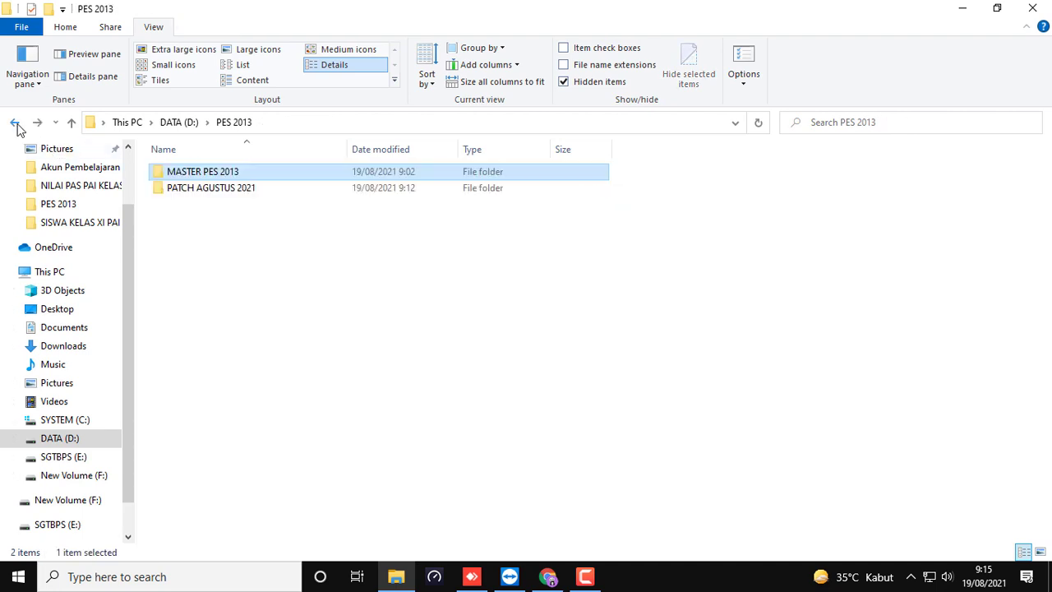
Examine the archive parts and subfolders inside the PATCH AGUSTUS 2021 folder, then return to the PES 2013 folder.
left_click(214, 190)
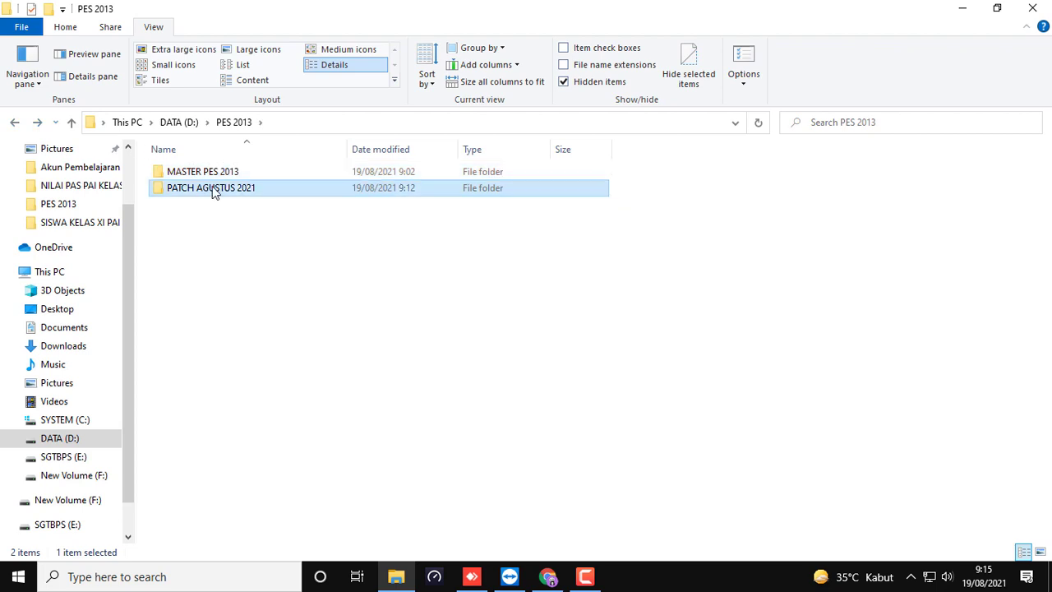
double_click(222, 191)
left_click_drag(250, 316, 227, 202)
left_click(236, 289)
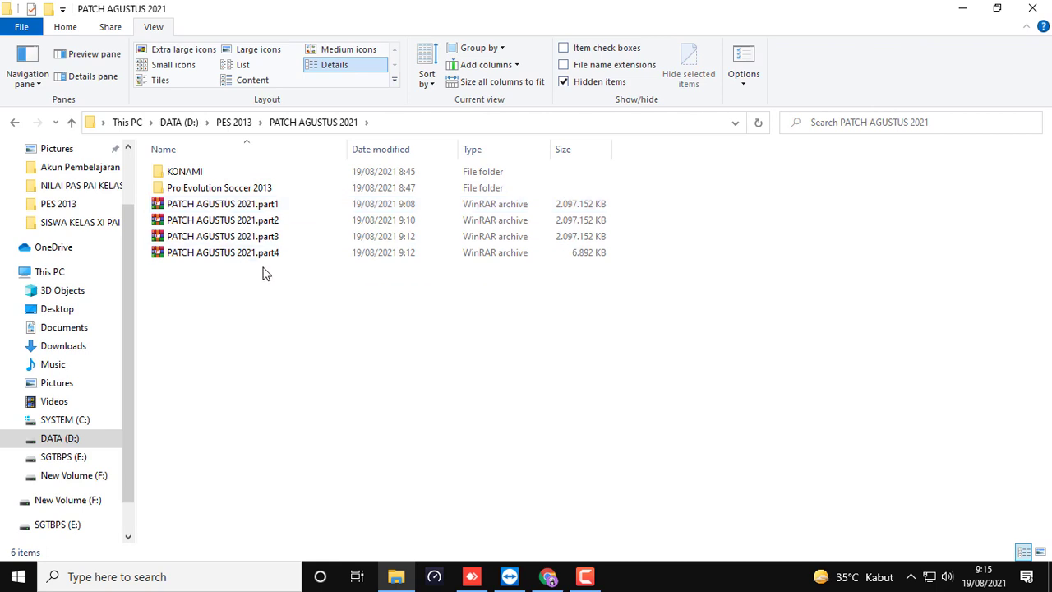
left_click_drag(231, 292, 211, 208)
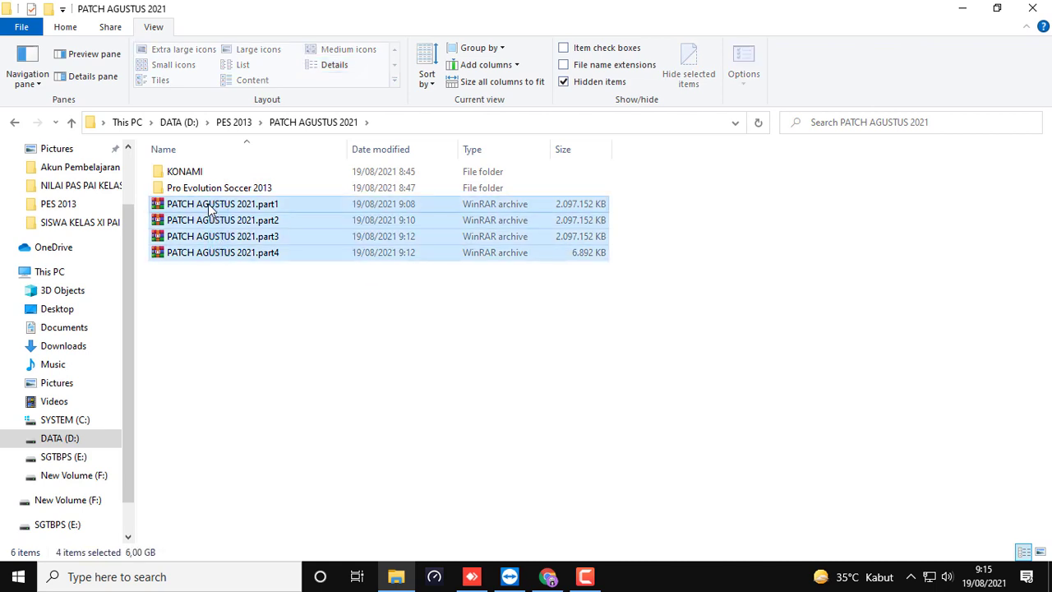
left_click(227, 312)
left_click(181, 171)
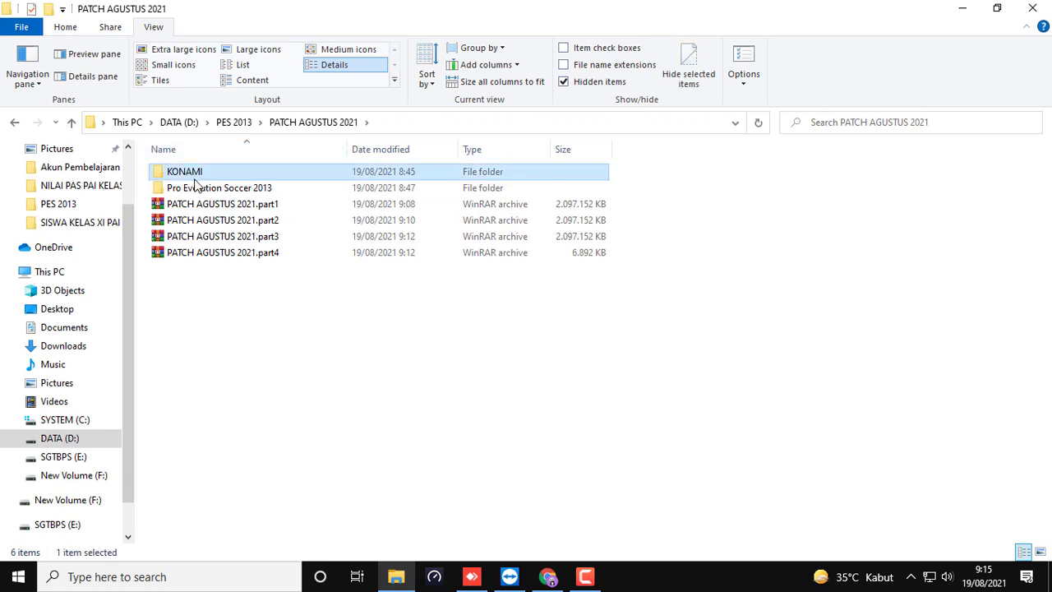
left_click(195, 186)
left_click(245, 292)
left_click(234, 122)
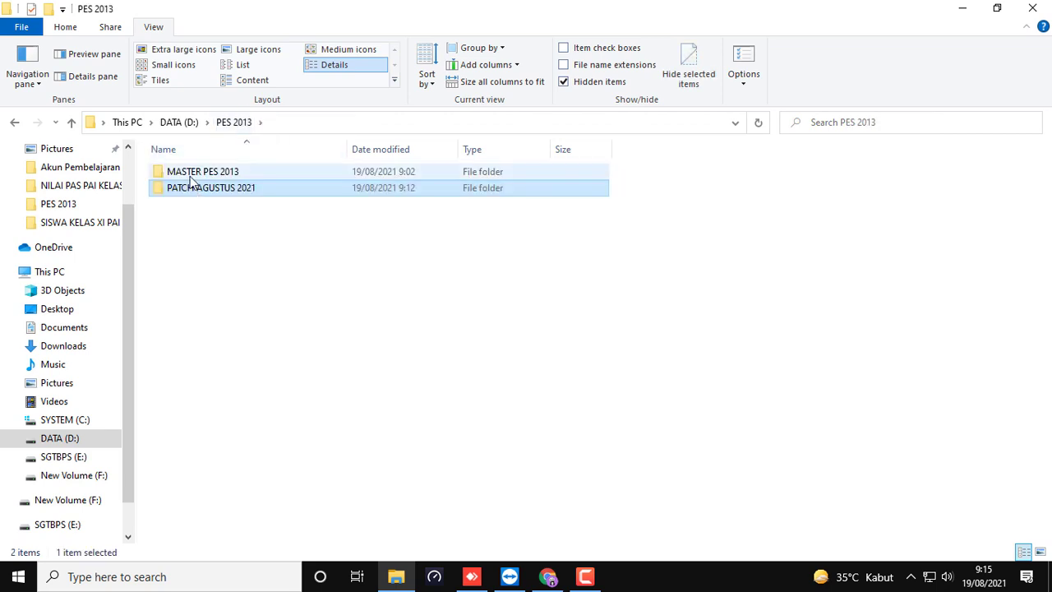
Mount the PES 2013 disc image from the MASTER PES 2013 folder.
left_click(196, 174)
double_click(206, 171)
right_click(191, 179)
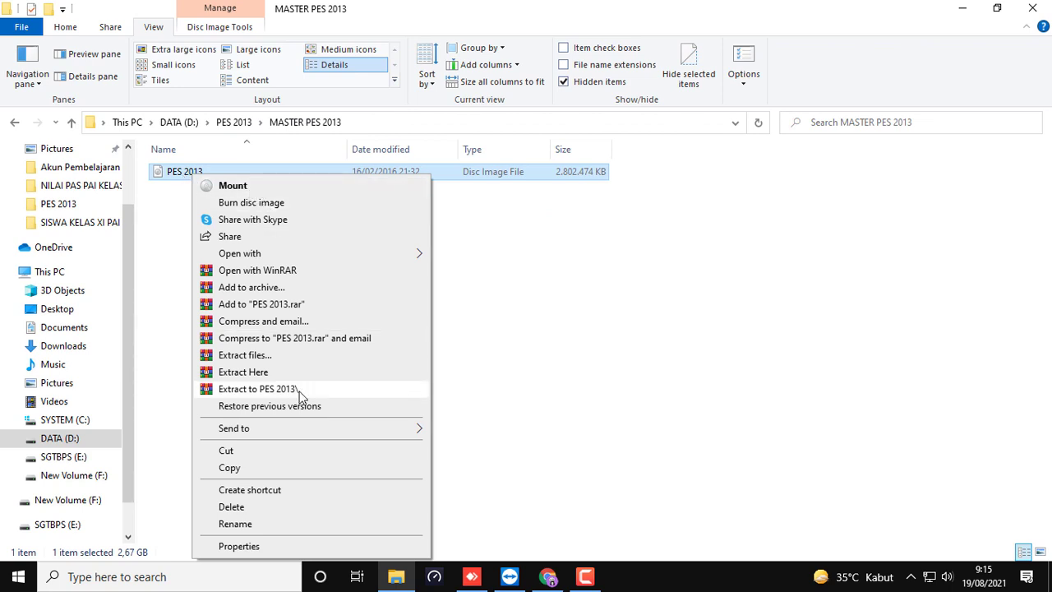
left_click(233, 186)
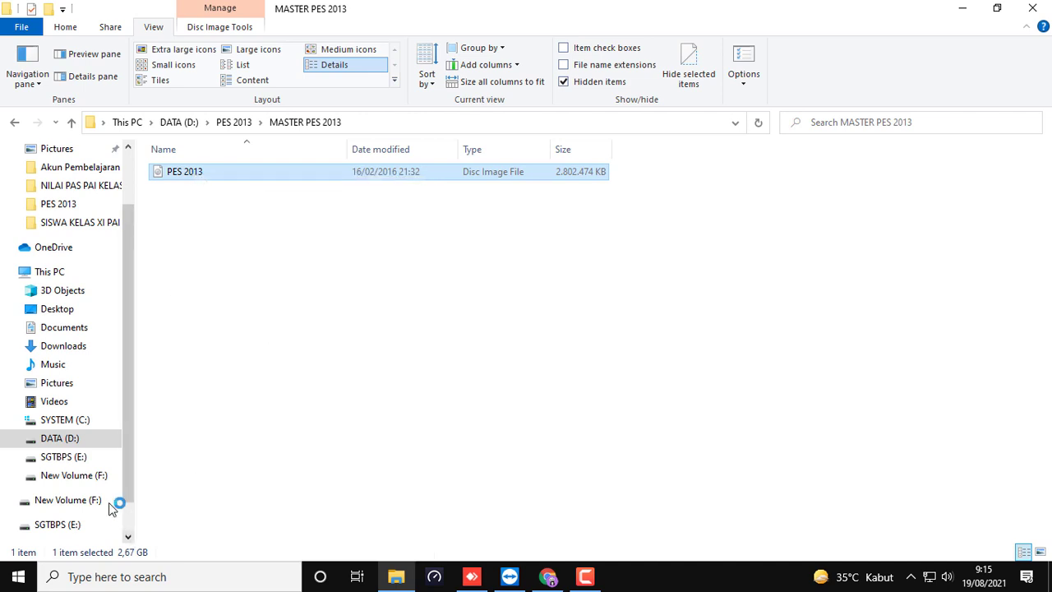
Run Setup from the mounted Pro Evolution Soccer 2013 drive and continue past the welcome page.
left_click(189, 209)
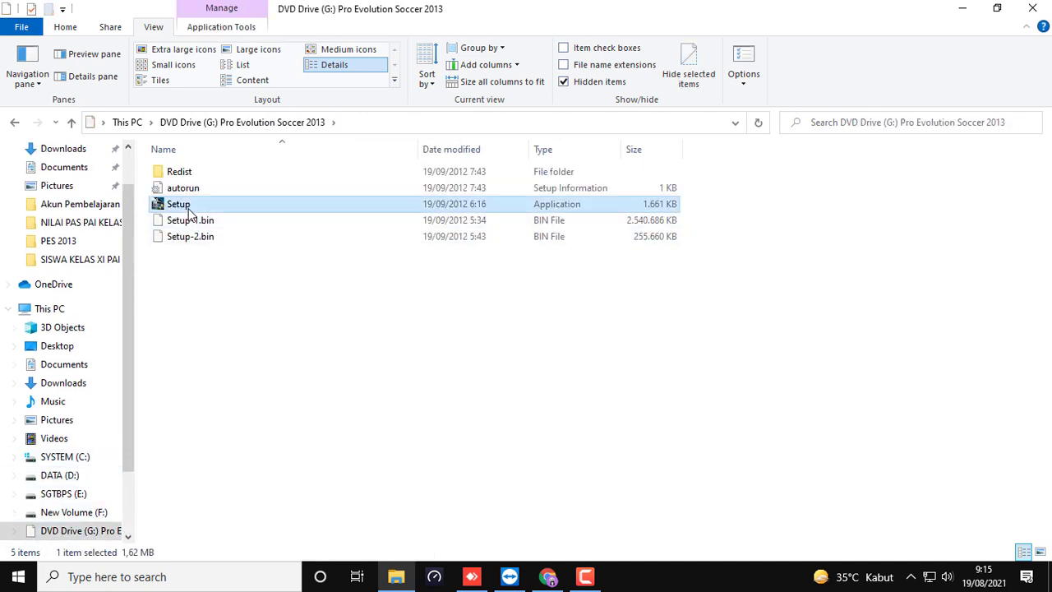
double_click(188, 207)
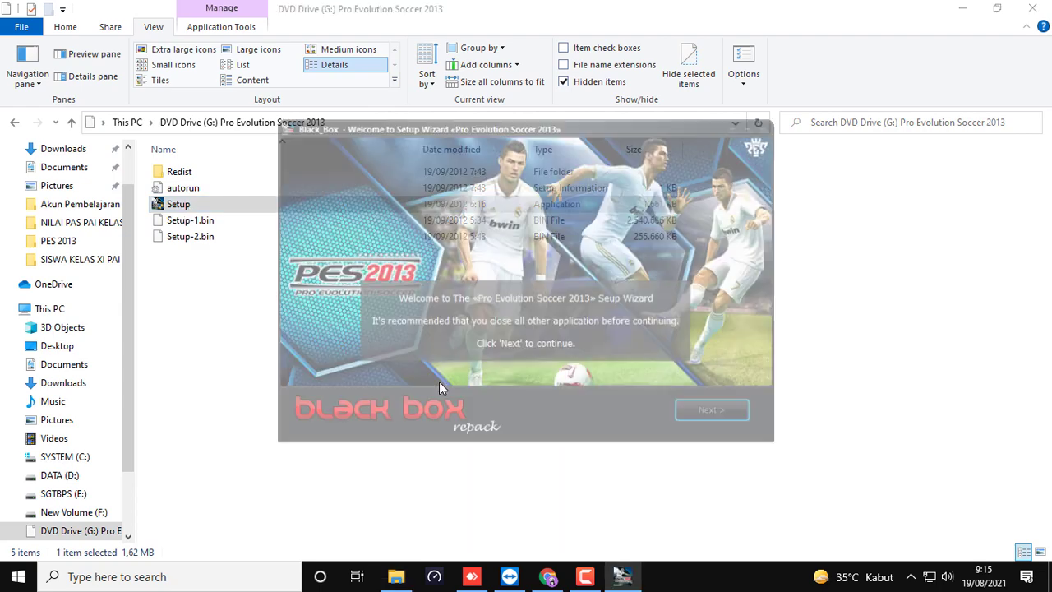
left_click(701, 415)
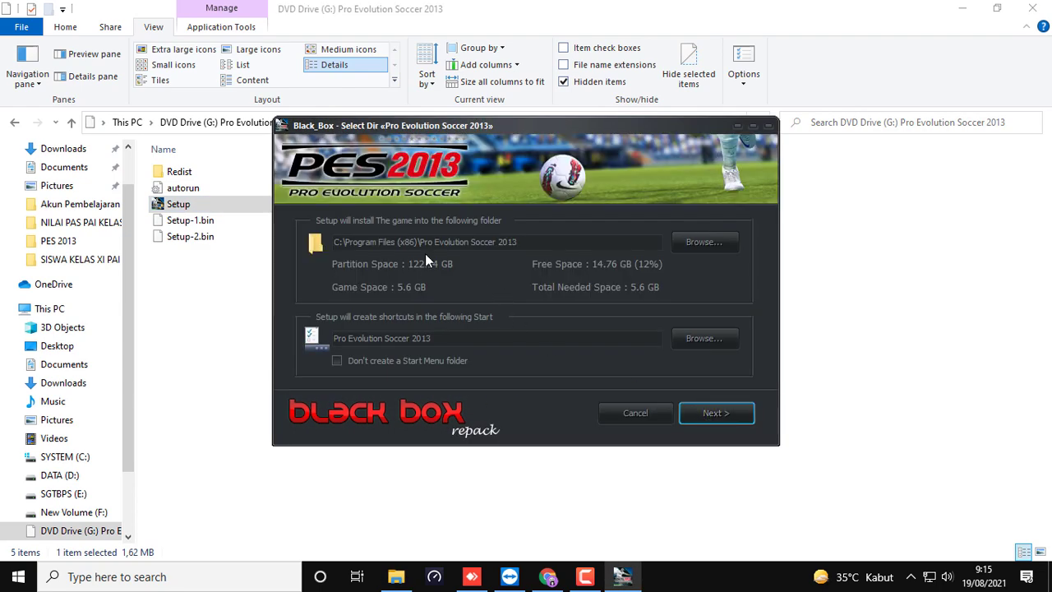
Set the installation folder to D:\Pro Evolution Soccer 2013 and start the install with the preset Visual C++ and desktop shortcut options.
left_click(723, 243)
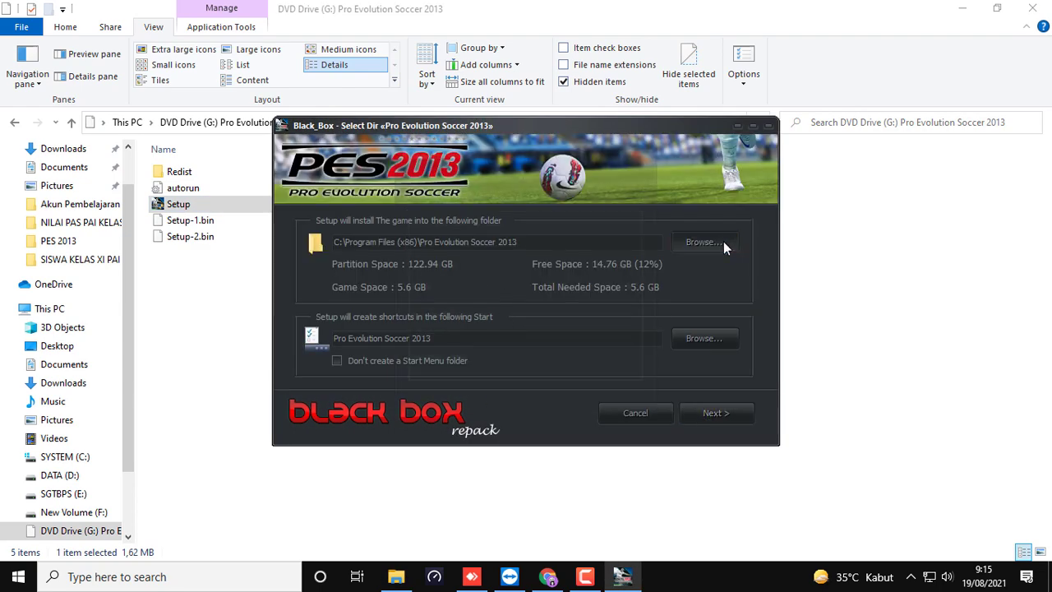
left_click(643, 403)
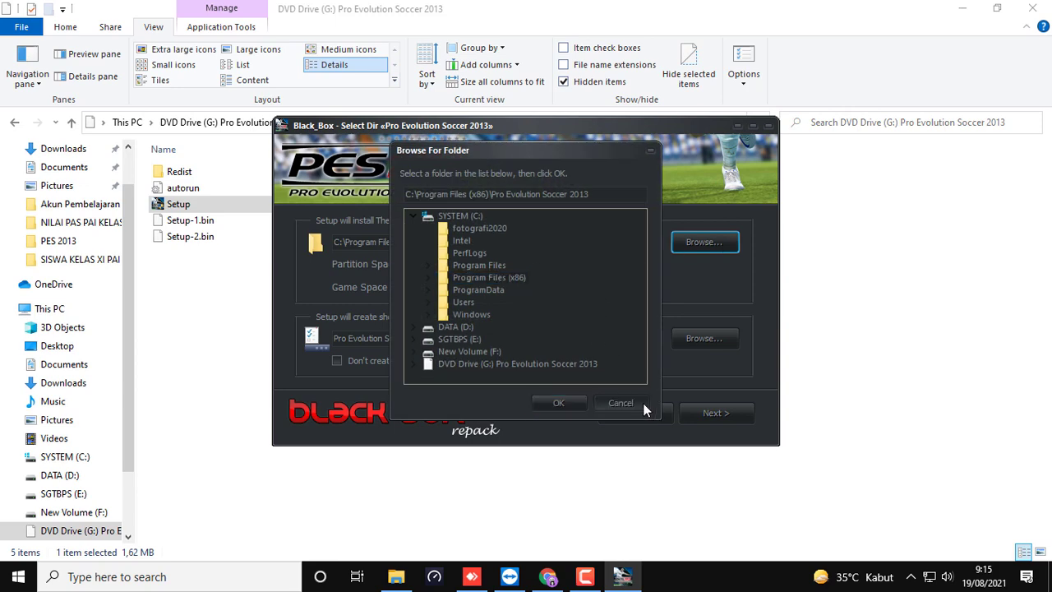
left_click(700, 246)
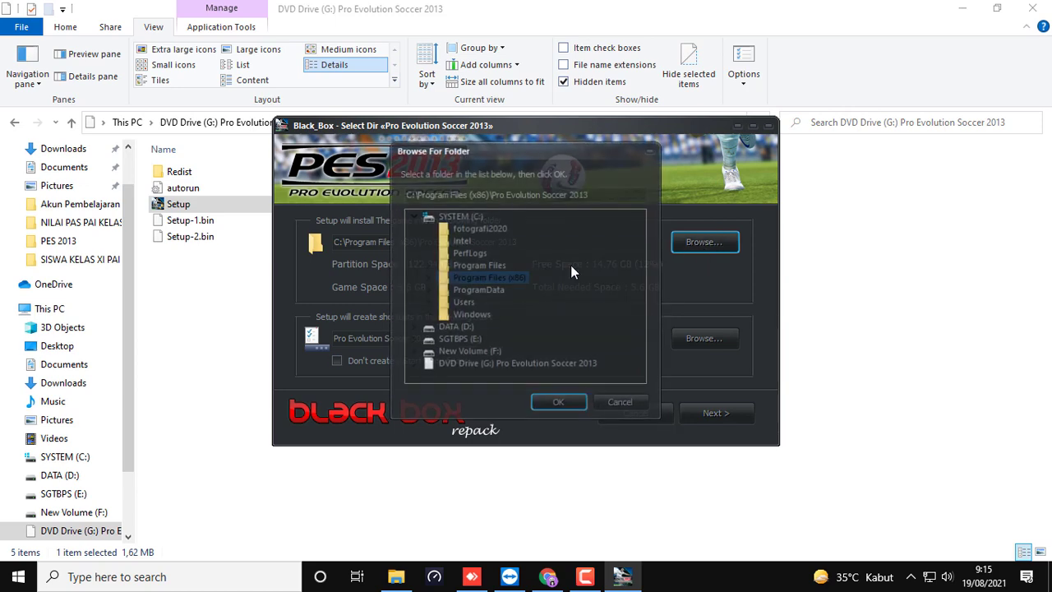
left_click(453, 328)
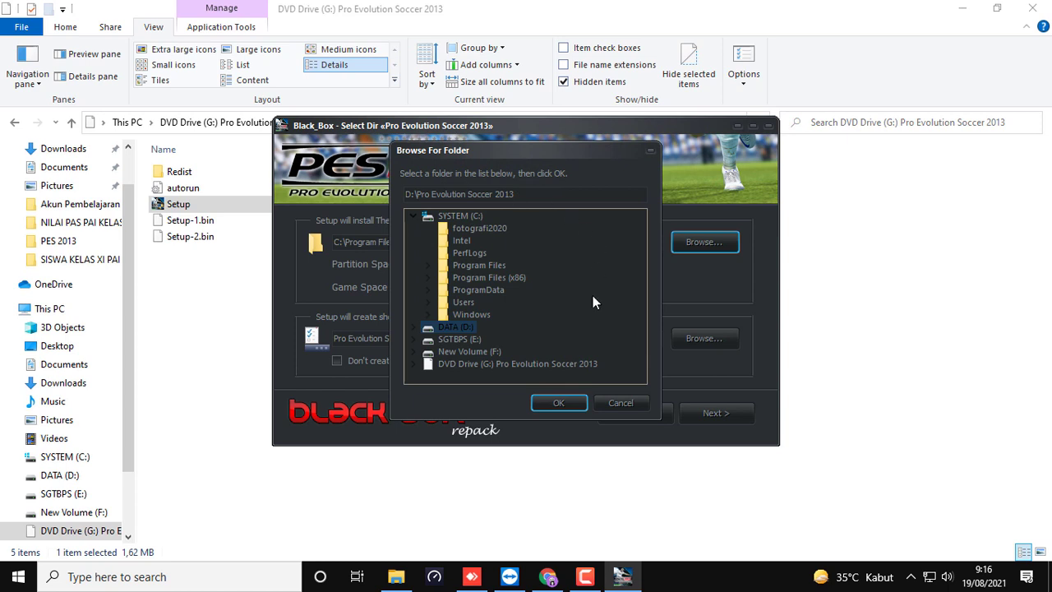
left_click(562, 403)
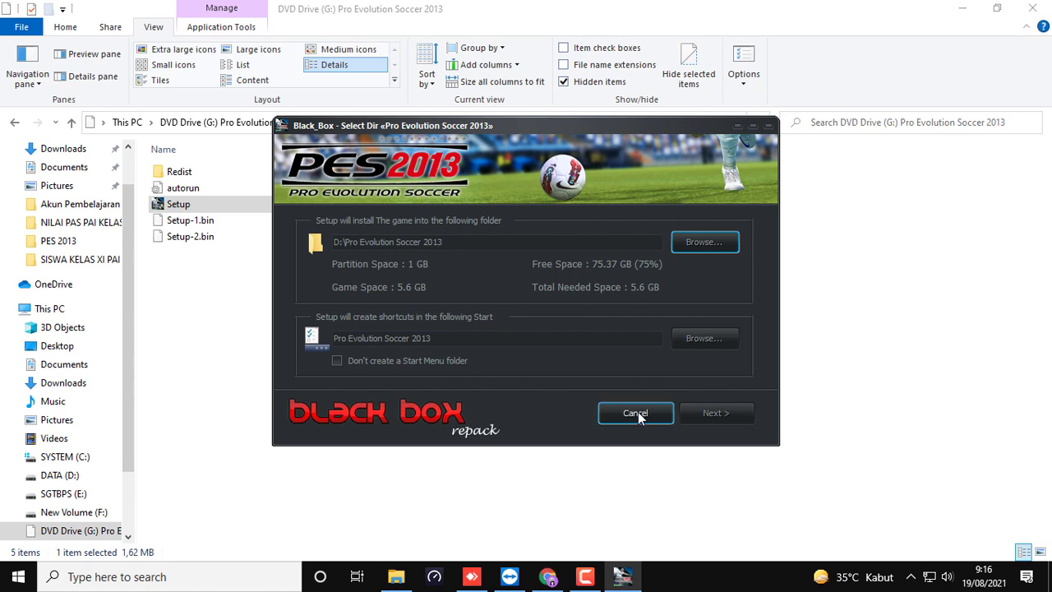
left_click(733, 413)
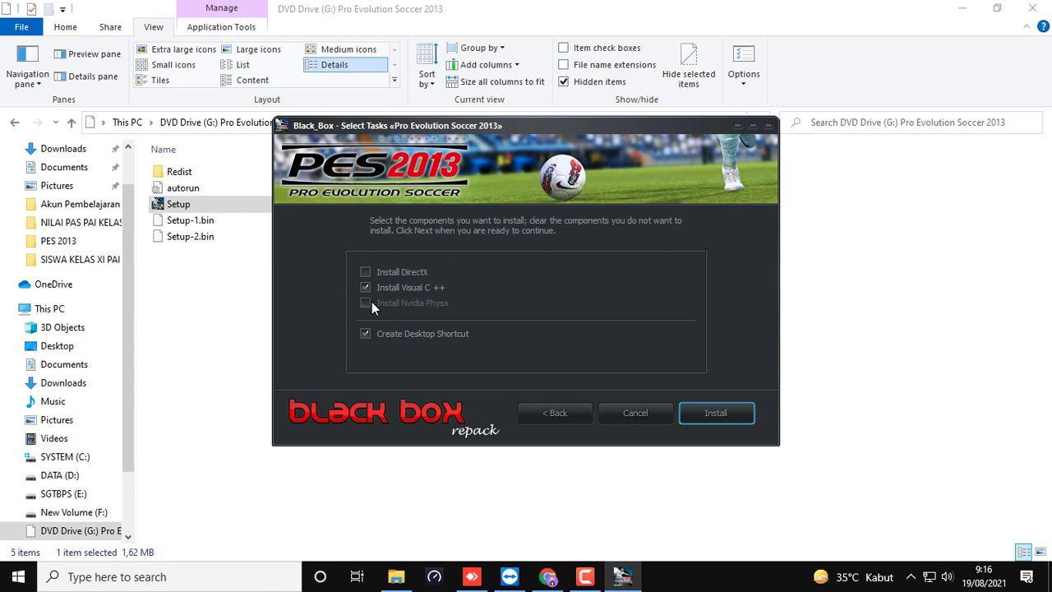
left_click(714, 415)
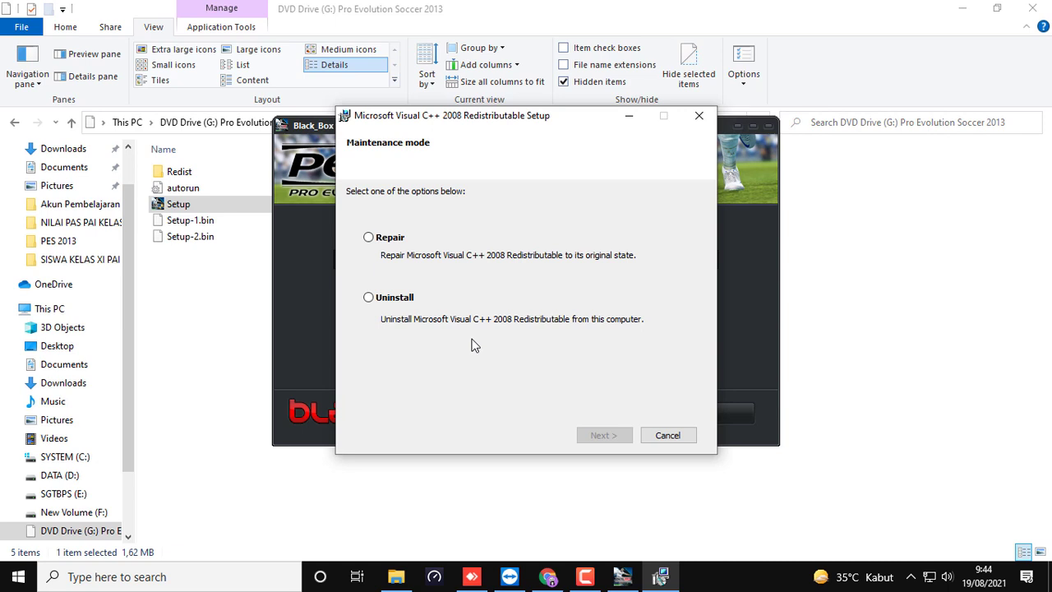
Repair the Microsoft Visual C++ 2008 Redistributable, then finish the game setup and close the web page it opens.
left_click(400, 245)
left_click(604, 435)
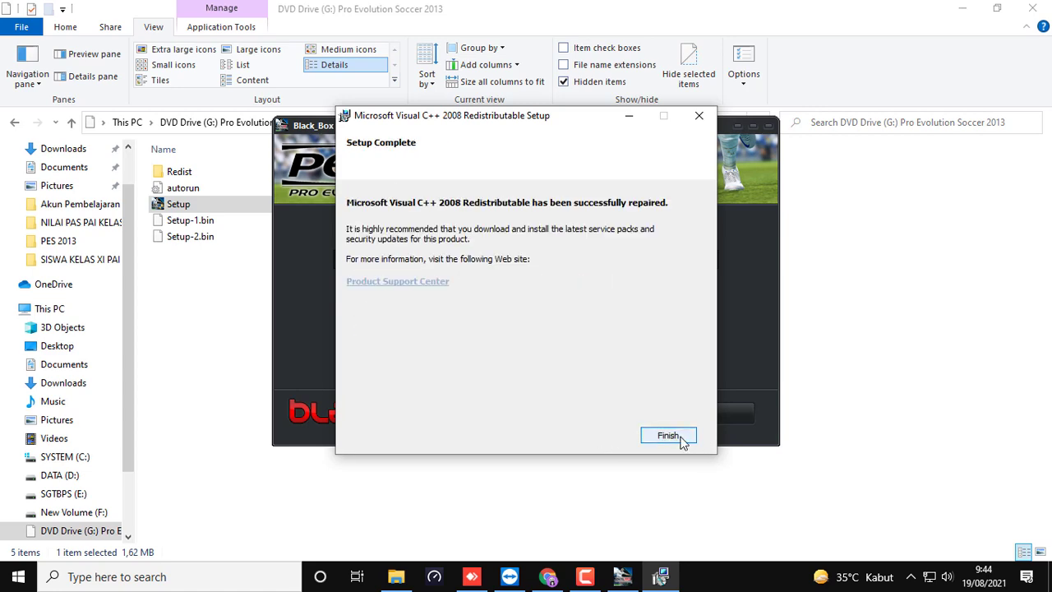
left_click(669, 435)
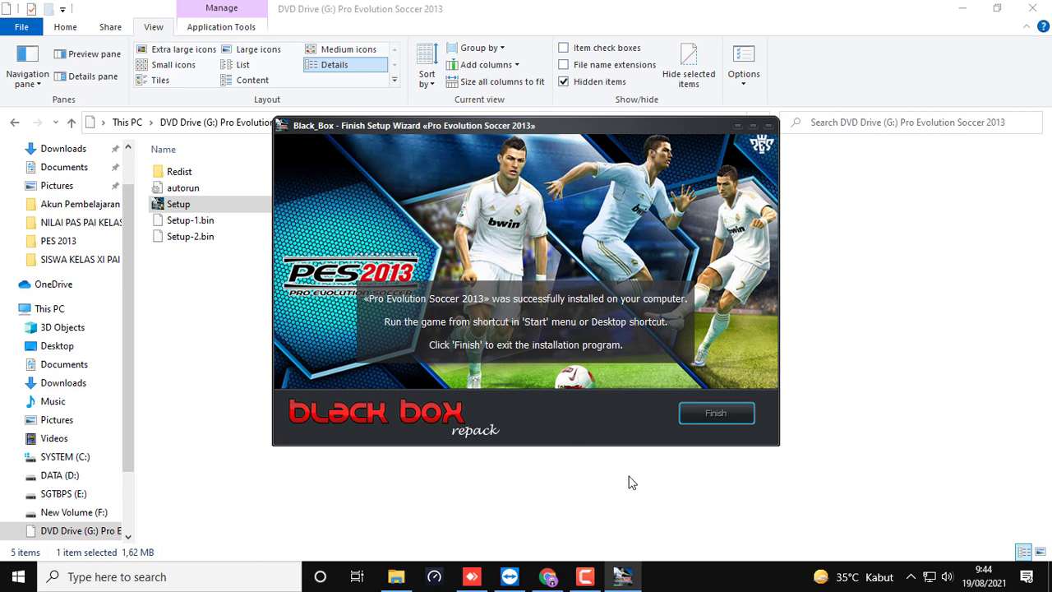
left_click(714, 415)
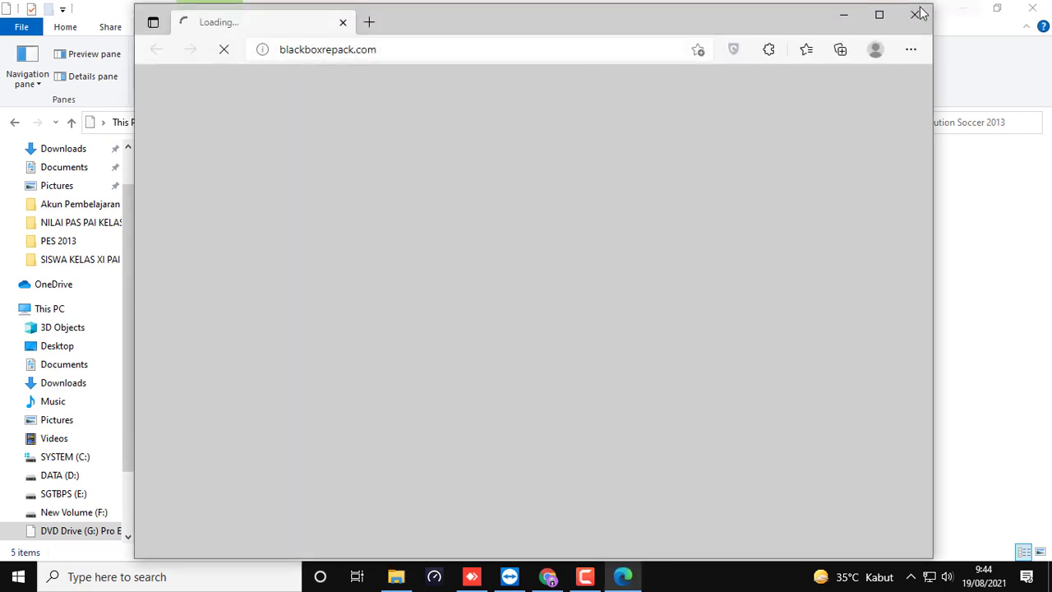
left_click(919, 11)
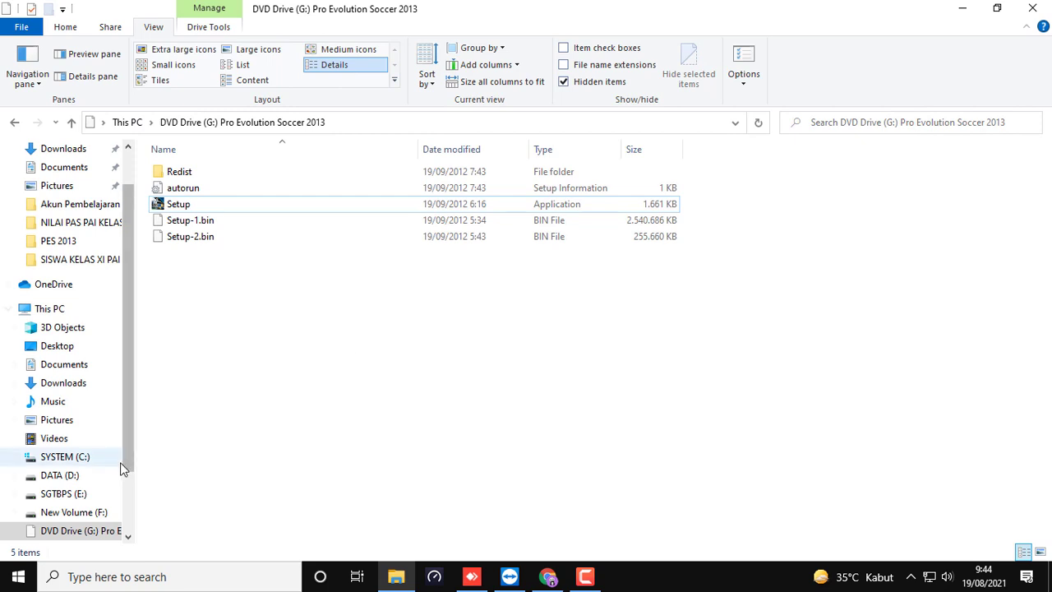
Open the Pro Evolution Soccer 2013 folder on DATA (D:) and examine the installed files, including the Original subfolder.
left_click(72, 476)
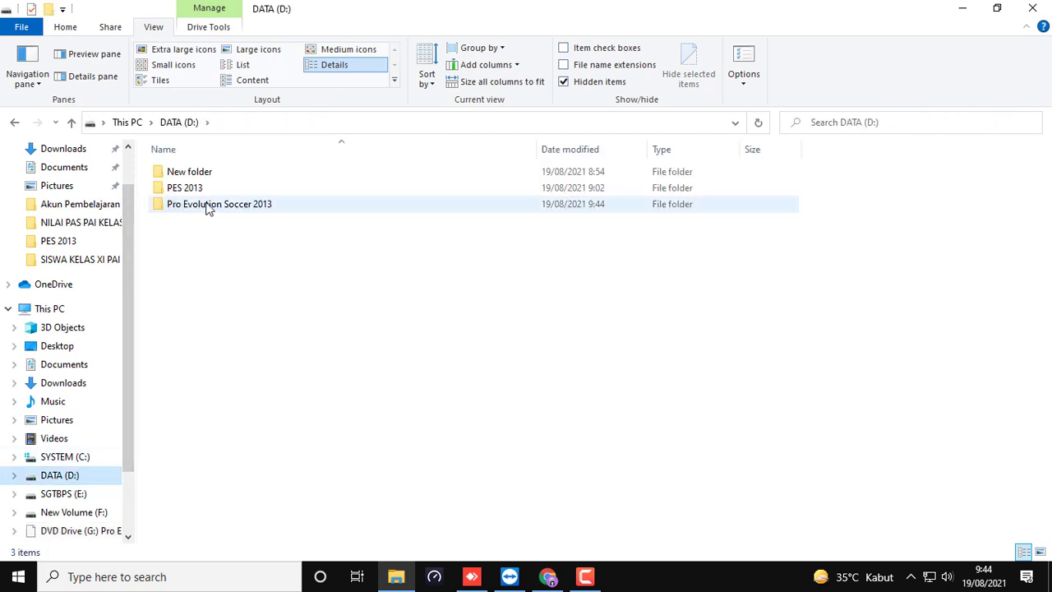
double_click(206, 205)
left_click_drag(258, 327, 173, 171)
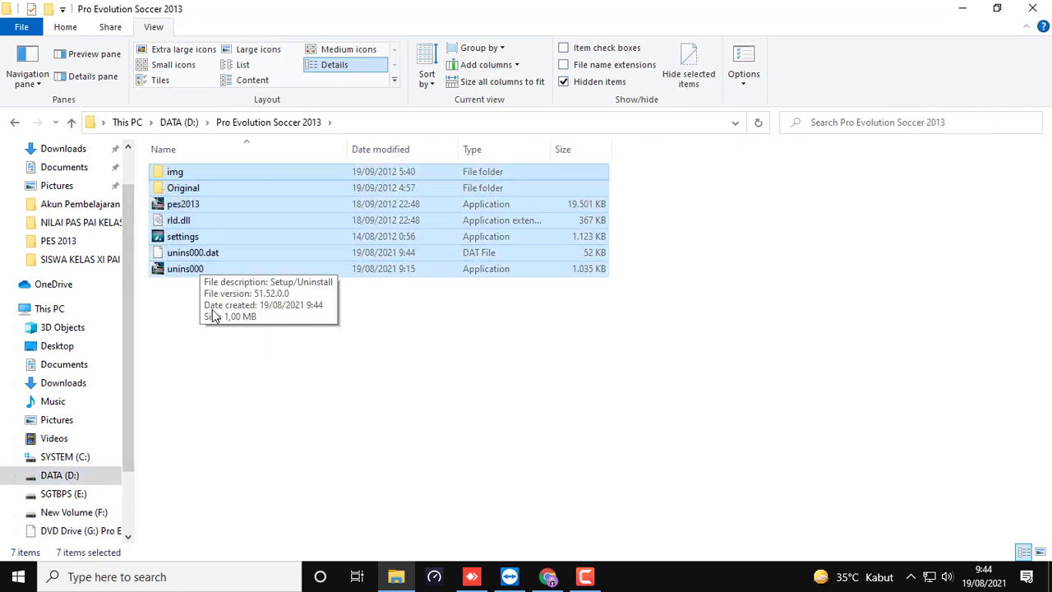
left_click(216, 322)
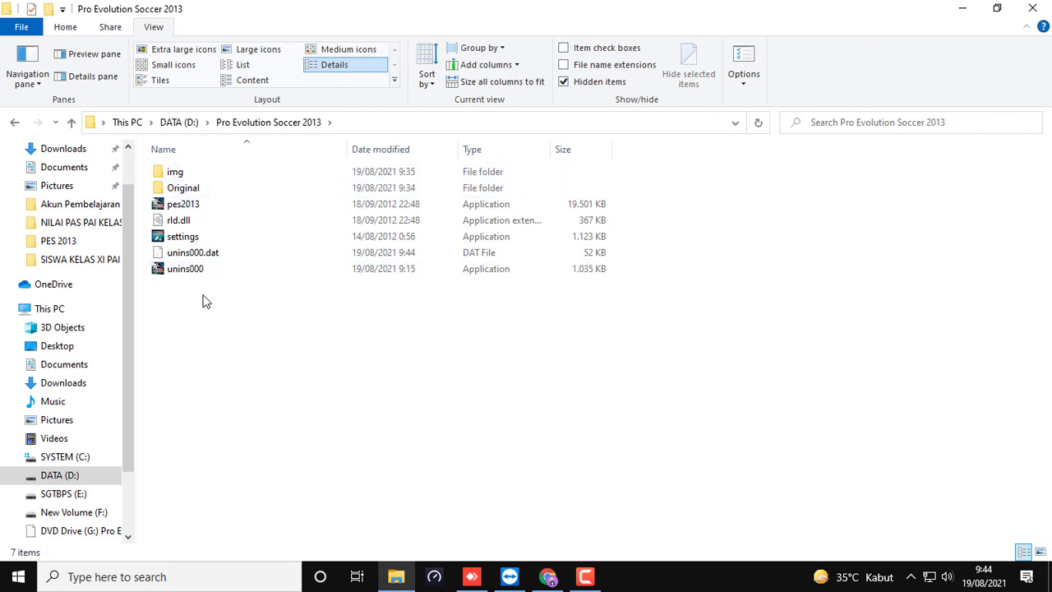
left_click(182, 188)
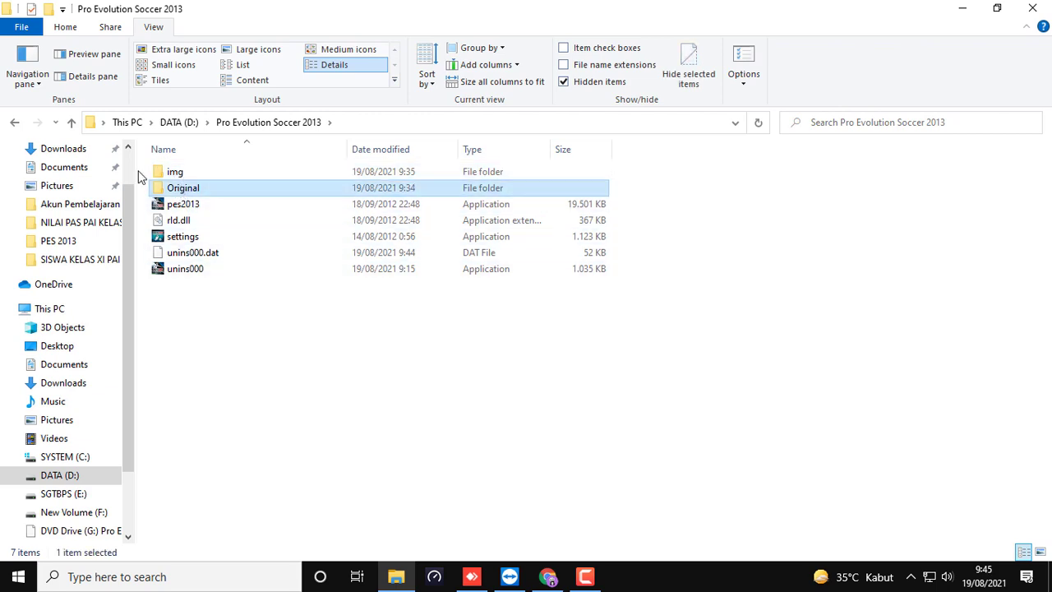
left_click(14, 123)
left_click(37, 125)
double_click(196, 195)
left_click(14, 122)
left_click(257, 345)
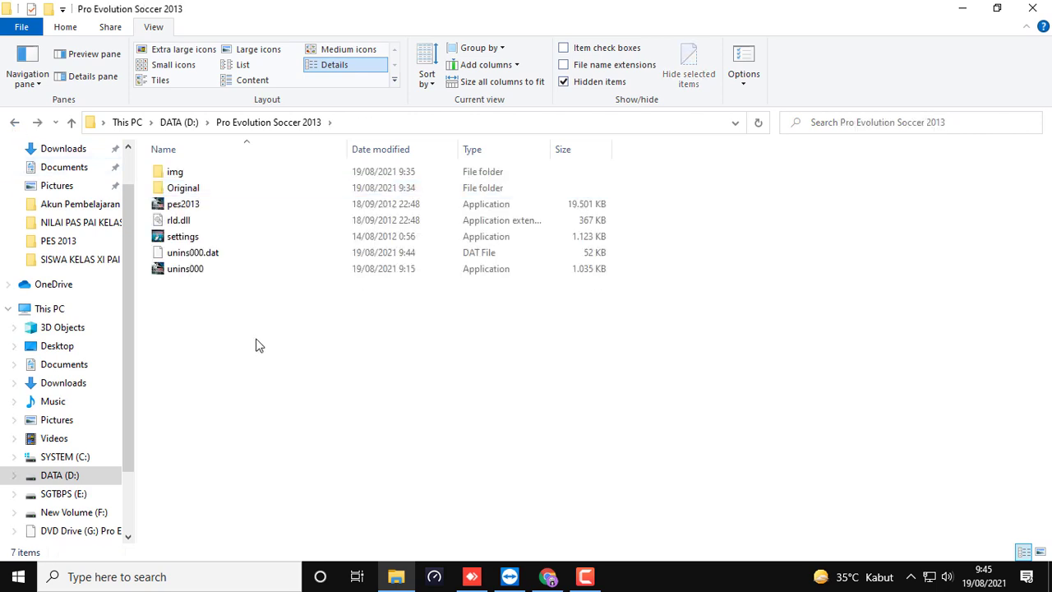
Refresh the Pro Evolution Soccer 2013 folder and look over all its installed files.
right_click(256, 345)
left_click(305, 400)
left_click_drag(211, 292, 175, 174)
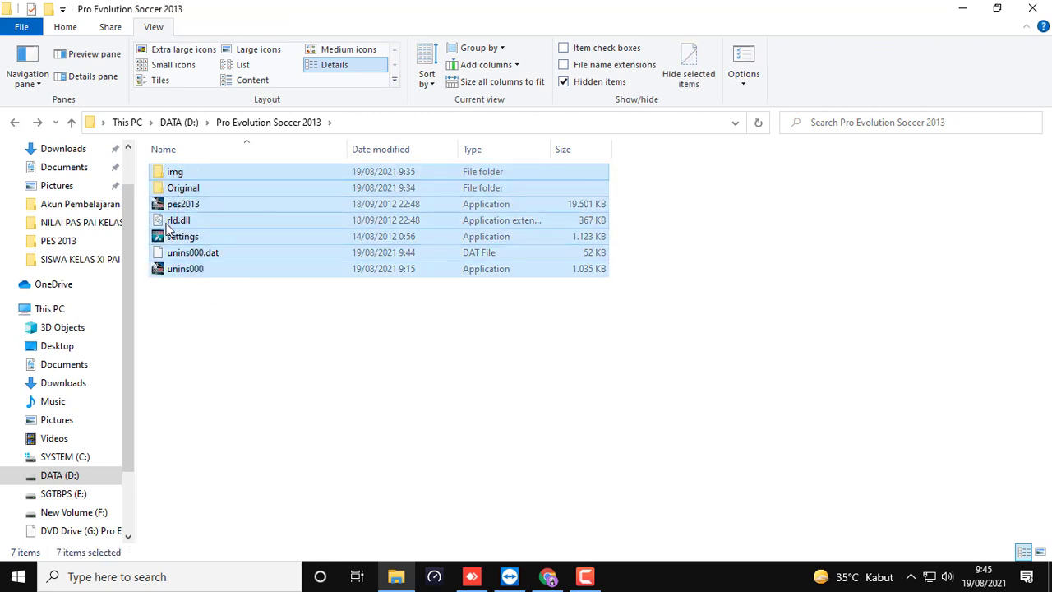
right_click(216, 367)
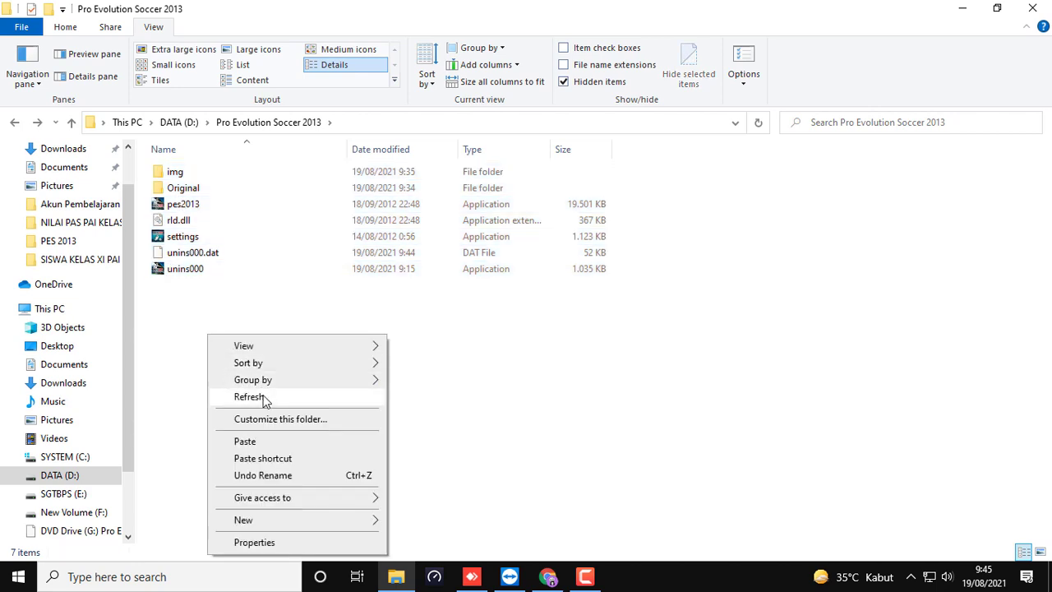
left_click(248, 396)
Look over the KONAMI folder in Documents, and recheck the installed Pro Evolution Soccer 2013 folder on DATA (D:).
left_click(57, 364)
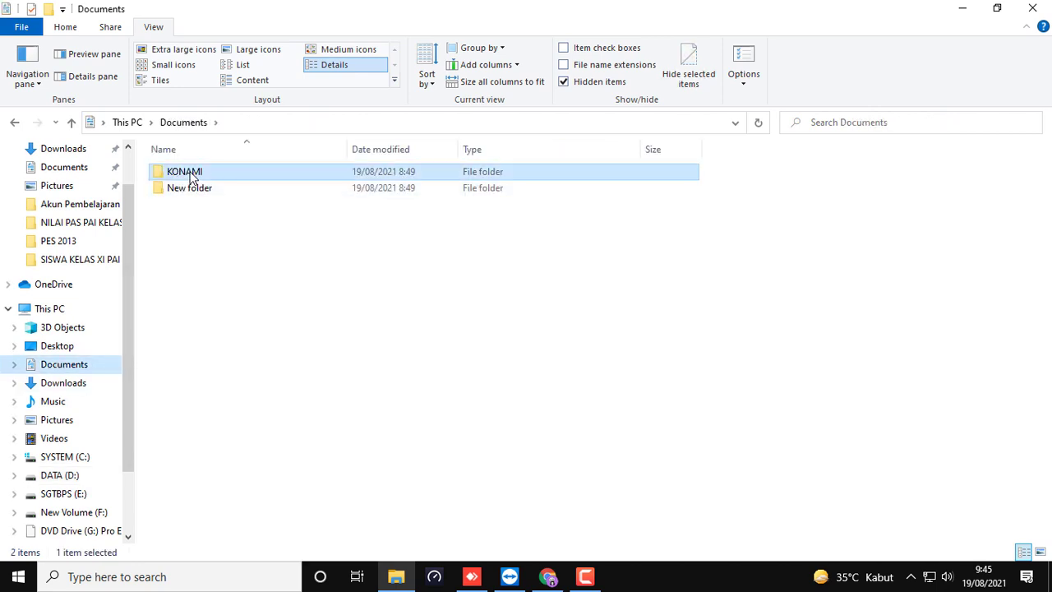
right_click(190, 172)
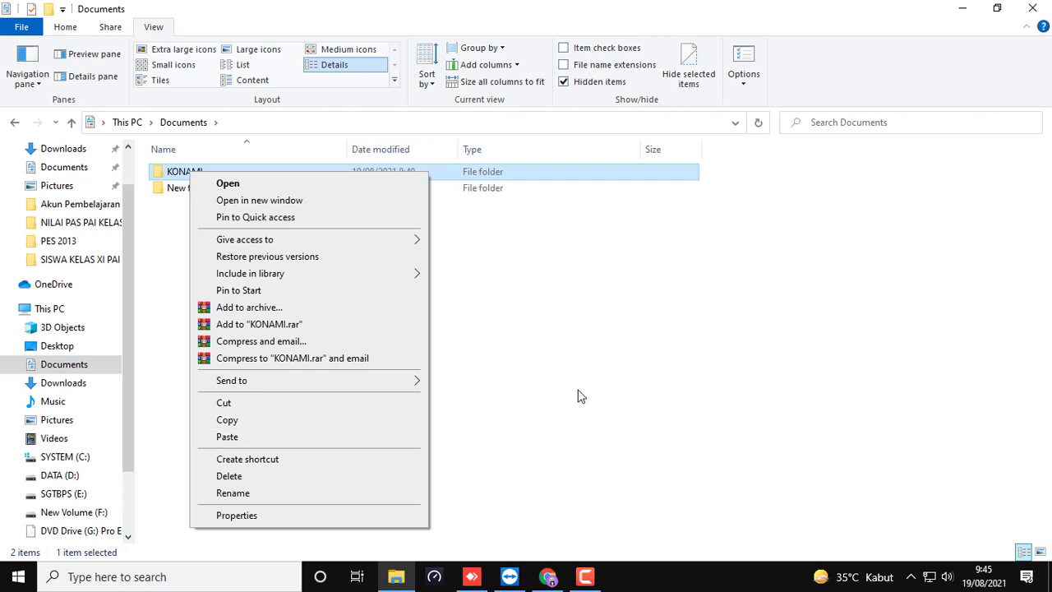
left_click(580, 394)
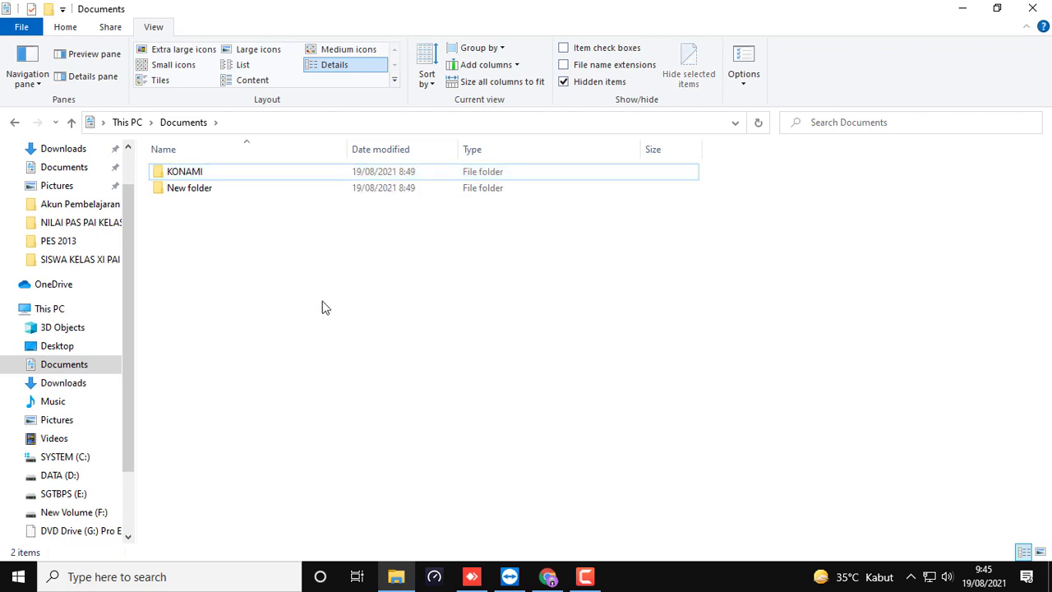
left_click(15, 122)
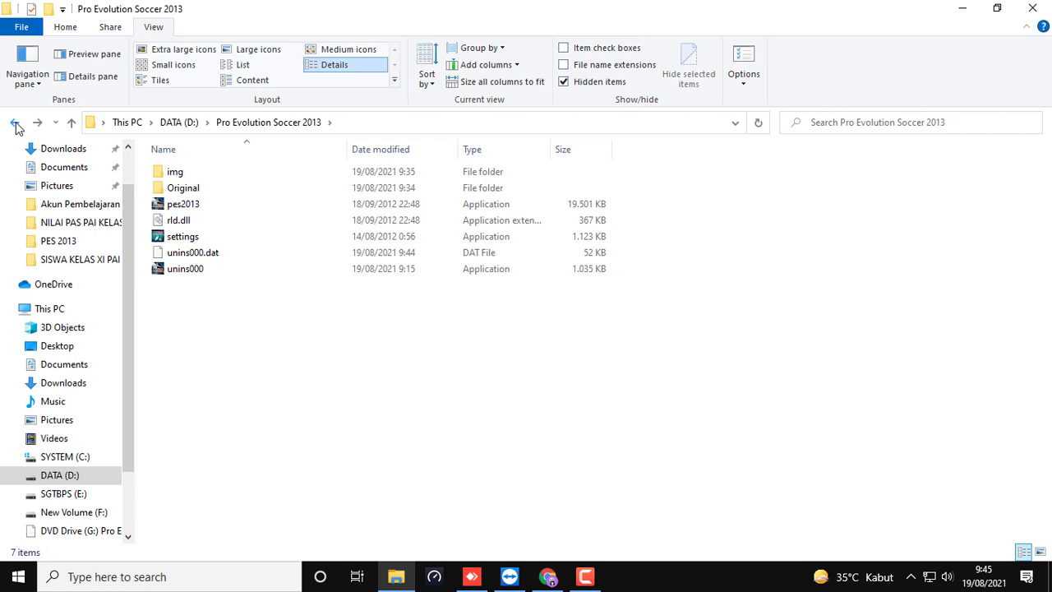
left_click(15, 122)
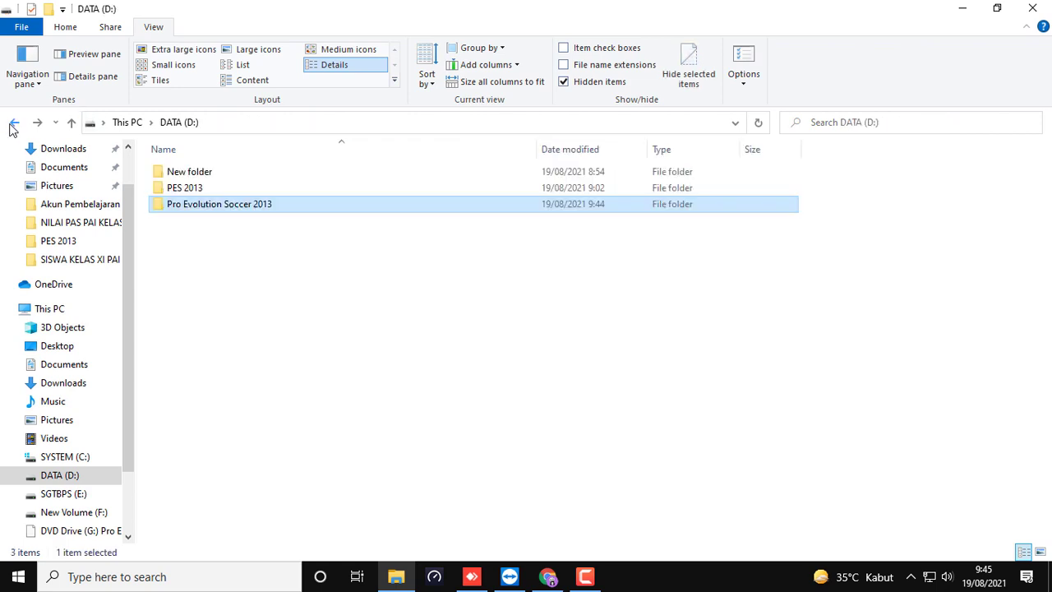
double_click(199, 213)
right_click(231, 317)
left_click(257, 379)
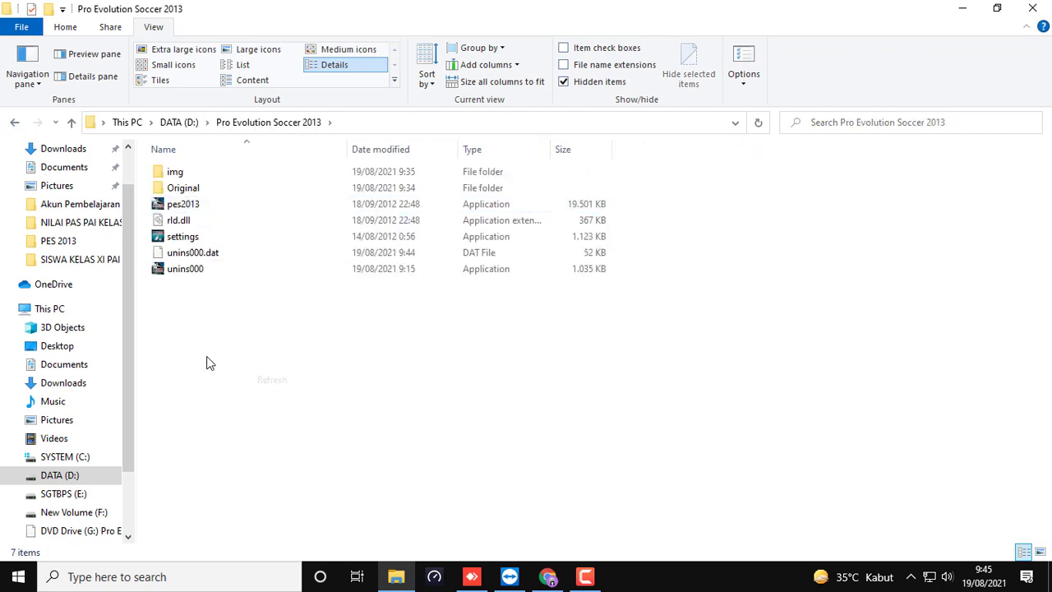
left_click(181, 123)
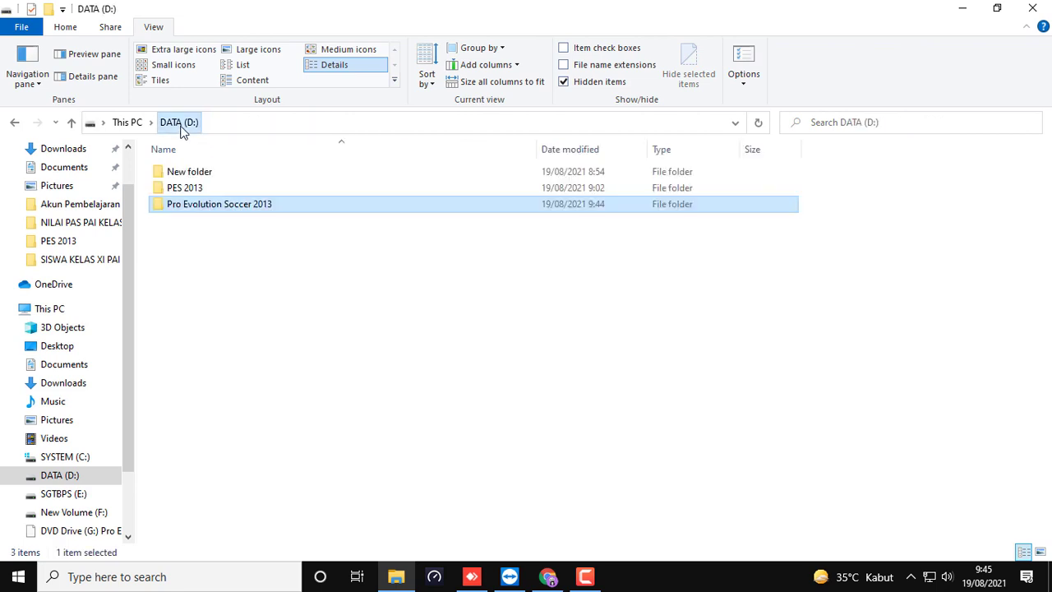
Open the PATCH AGUSTUS 2021 folder inside the PES 2013 folder on DATA (D:).
double_click(193, 189)
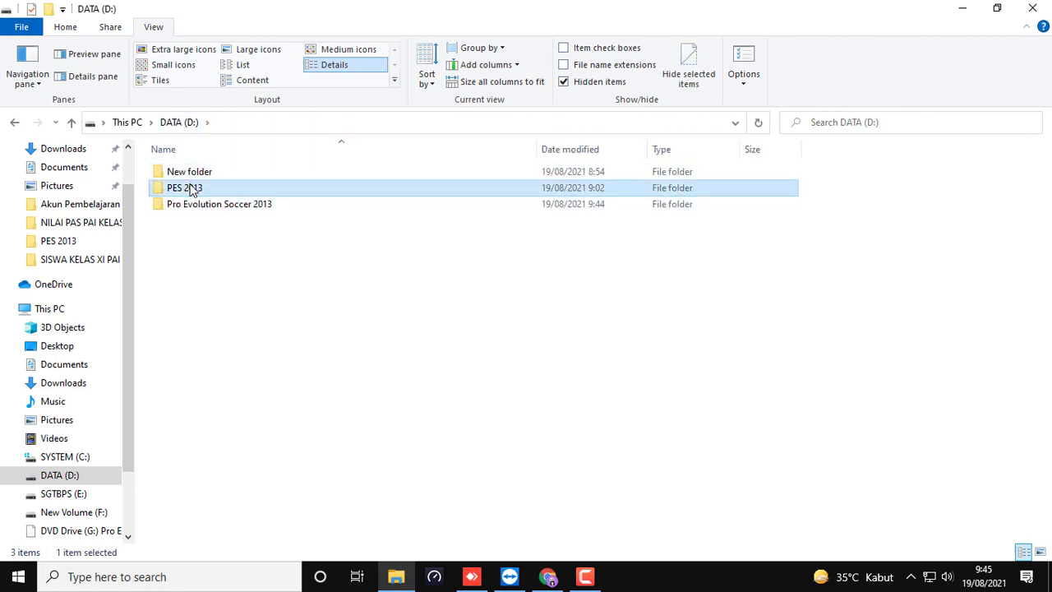
right_click(228, 264)
left_click(266, 327)
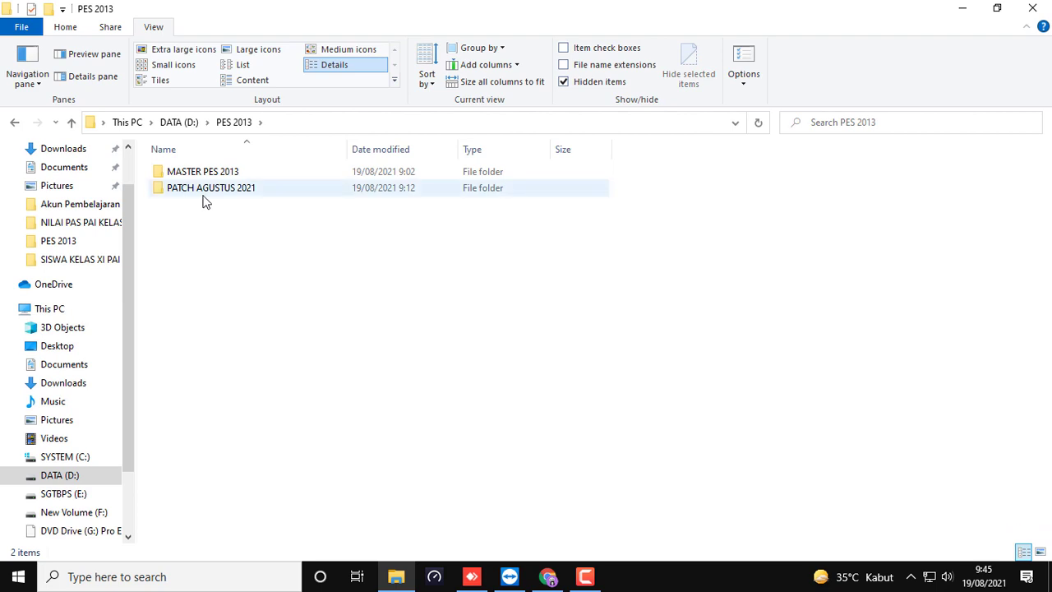
left_click(176, 194)
double_click(178, 201)
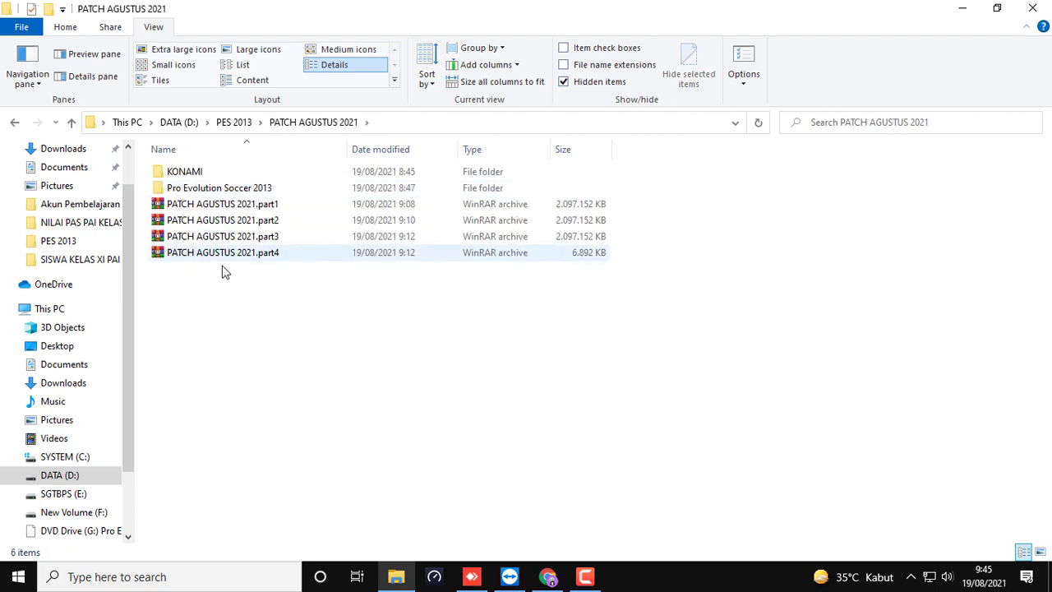
Examine the four PATCH AGUSTUS 2021 archive parts and the extraction options offered for part1.
left_click(225, 206)
left_click_drag(257, 298, 237, 207)
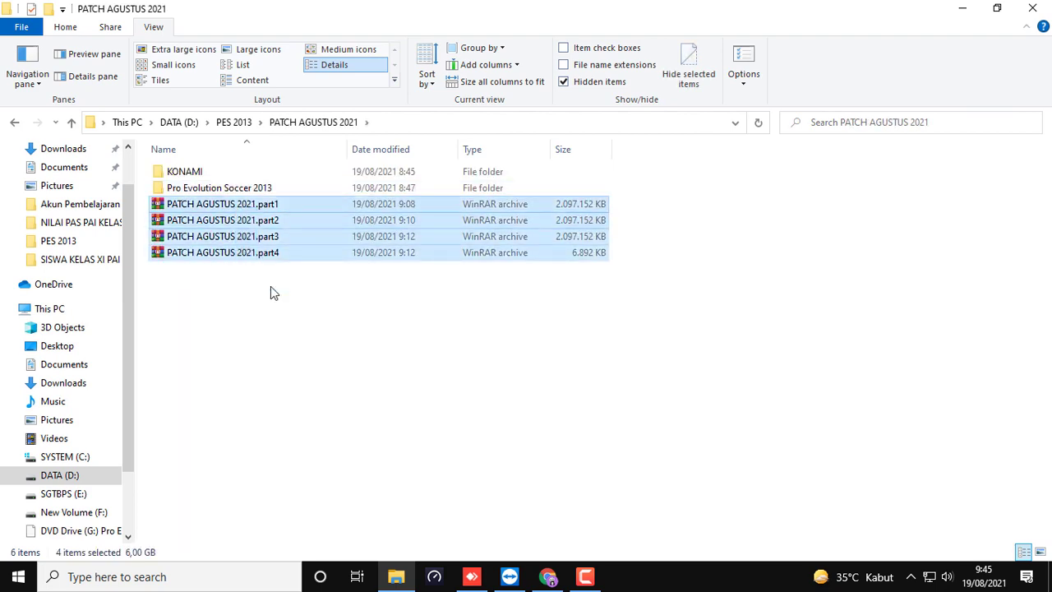
left_click(270, 286)
left_click(197, 206)
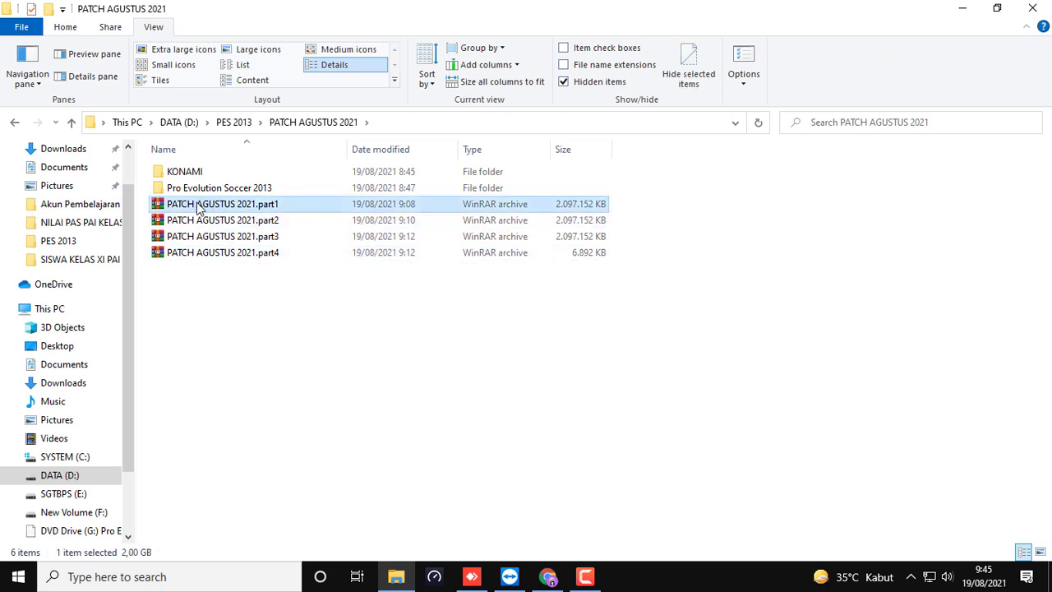
right_click(195, 204)
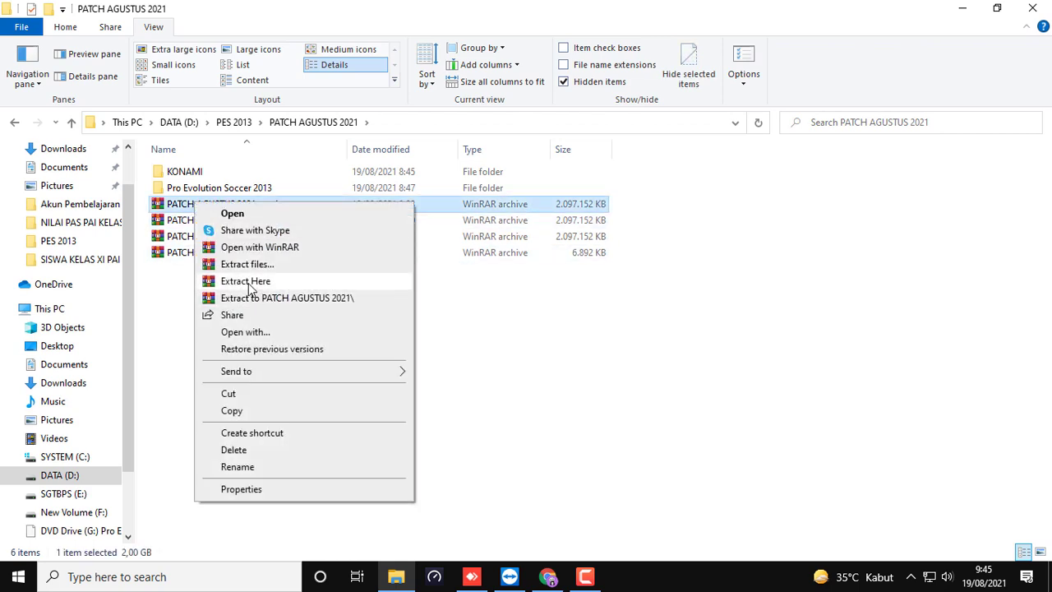
left_click(176, 288)
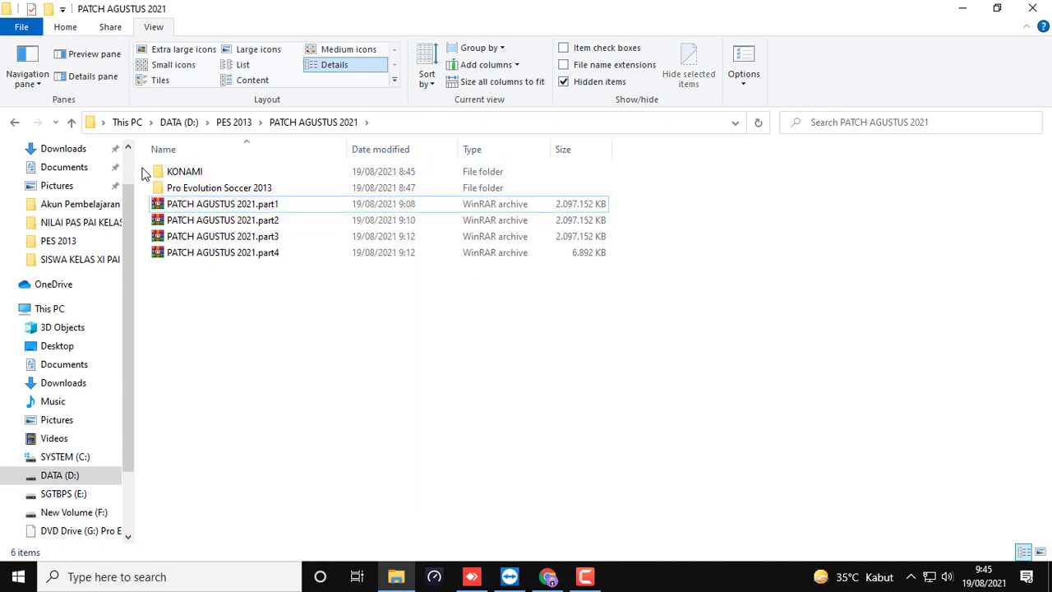
Examine the extracted KONAMI and Pro Evolution Soccer 2013 folders in PATCH AGUSTUS 2021.
left_click_drag(143, 168, 205, 194)
left_click(199, 174)
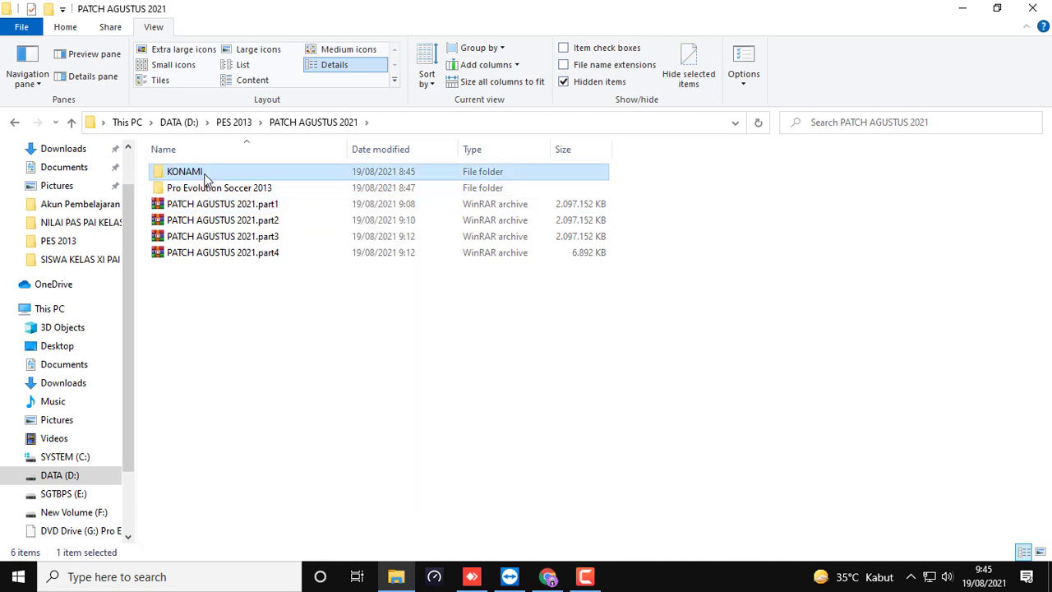
left_click(220, 191)
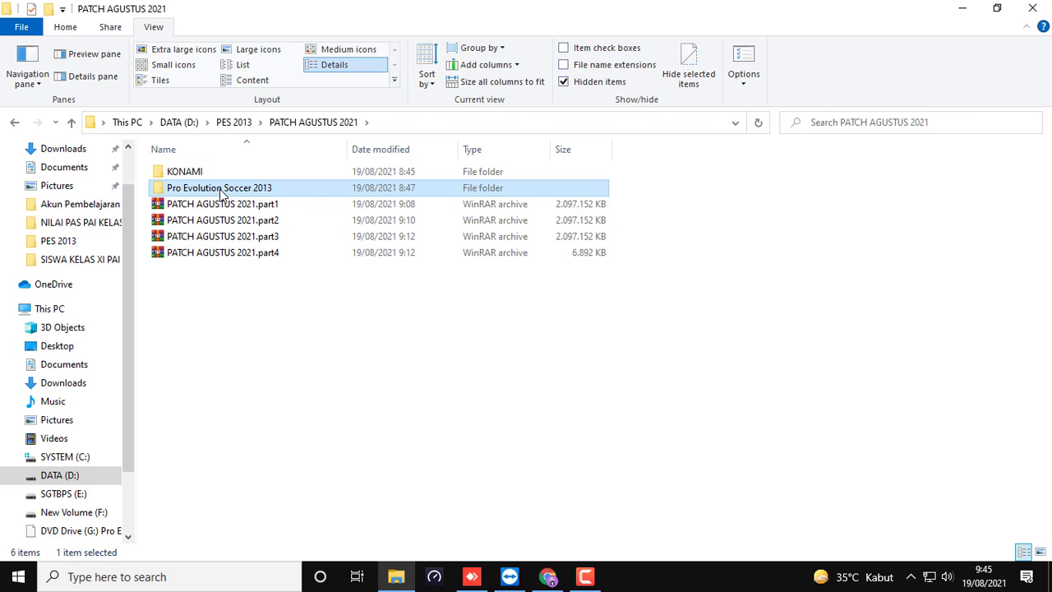
double_click(220, 189)
left_click(14, 123)
left_click(194, 174)
right_click(222, 303)
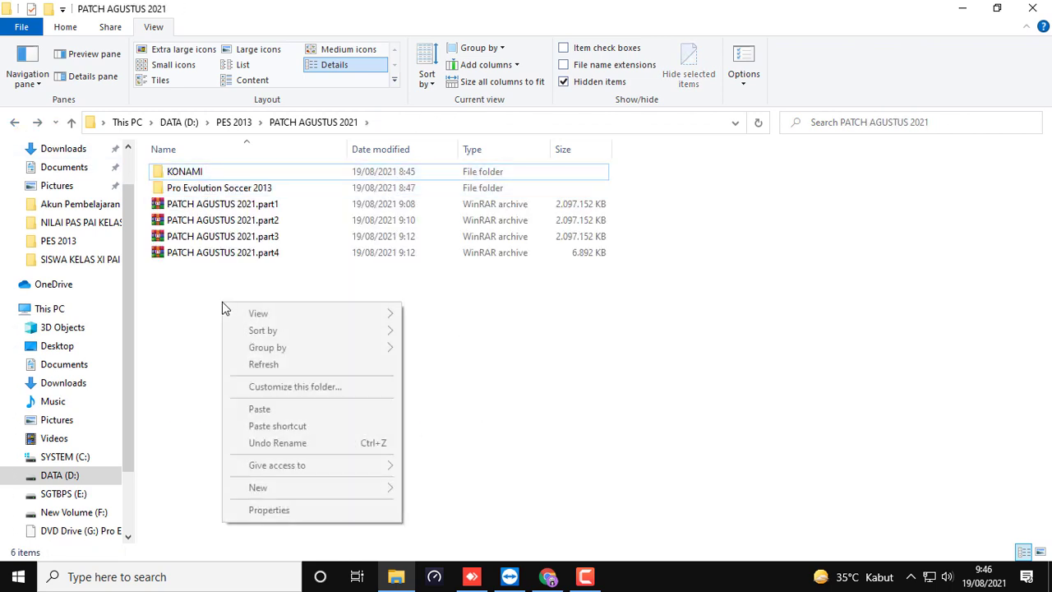
Copy the KONAMI folder from PATCH AGUSTUS 2021 into the Documents folder.
left_click(197, 206)
left_click(196, 175)
right_click(196, 176)
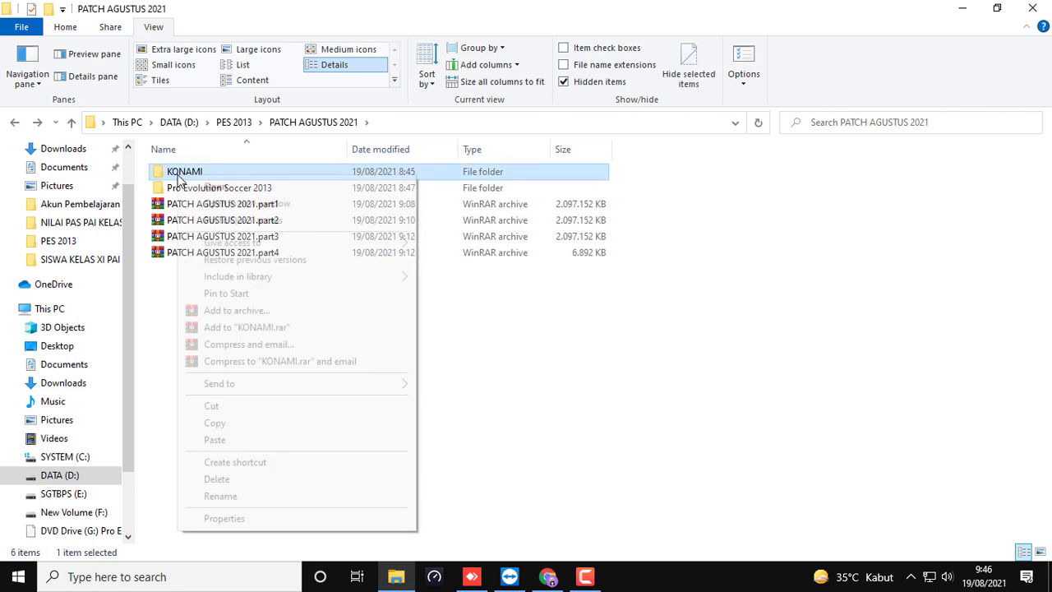
left_click(237, 423)
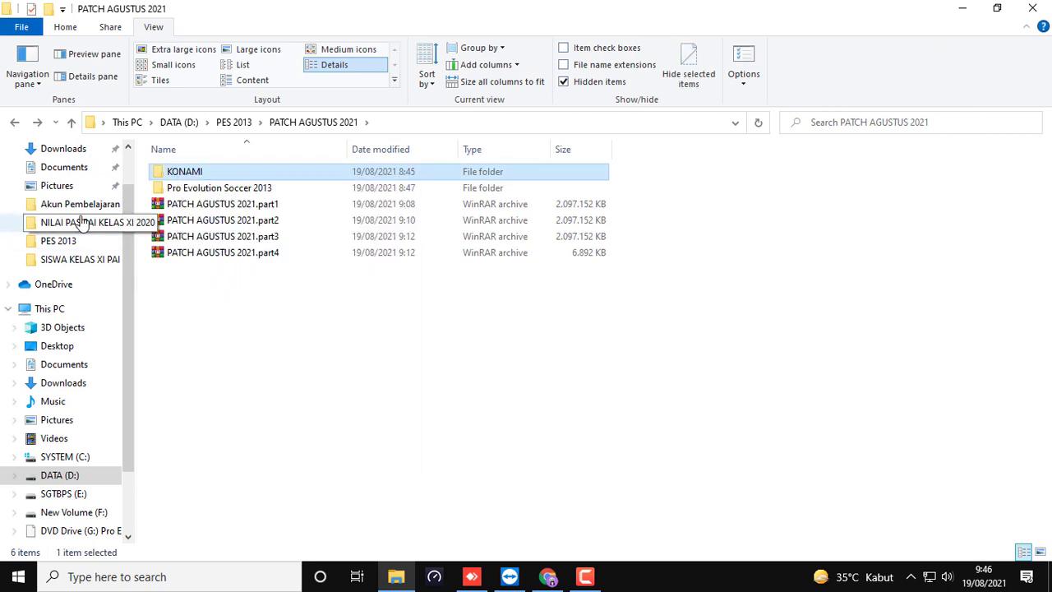
left_click(56, 167)
right_click(228, 403)
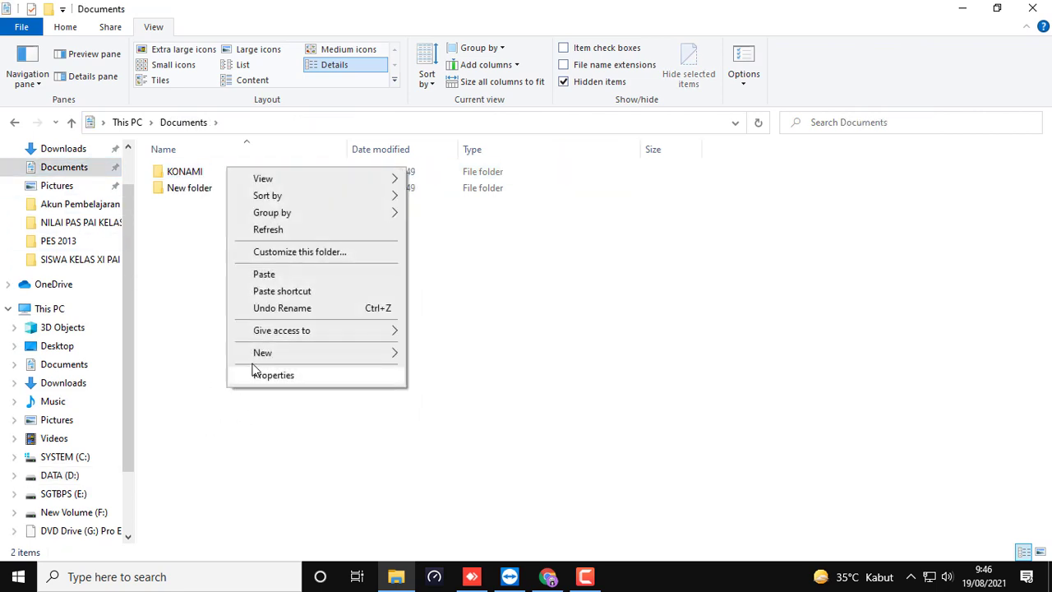
left_click(271, 276)
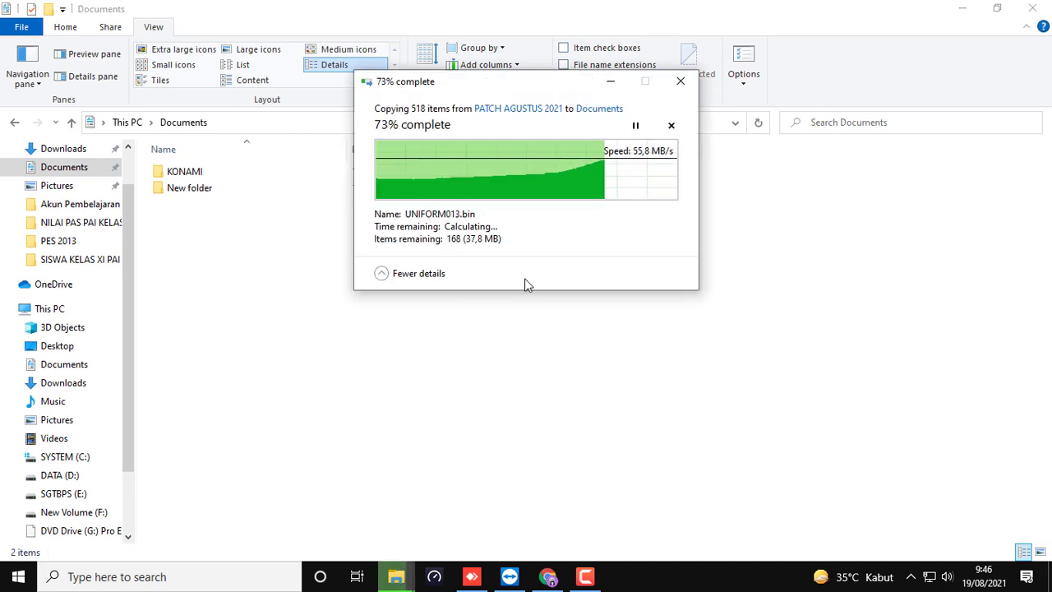
left_click(237, 216)
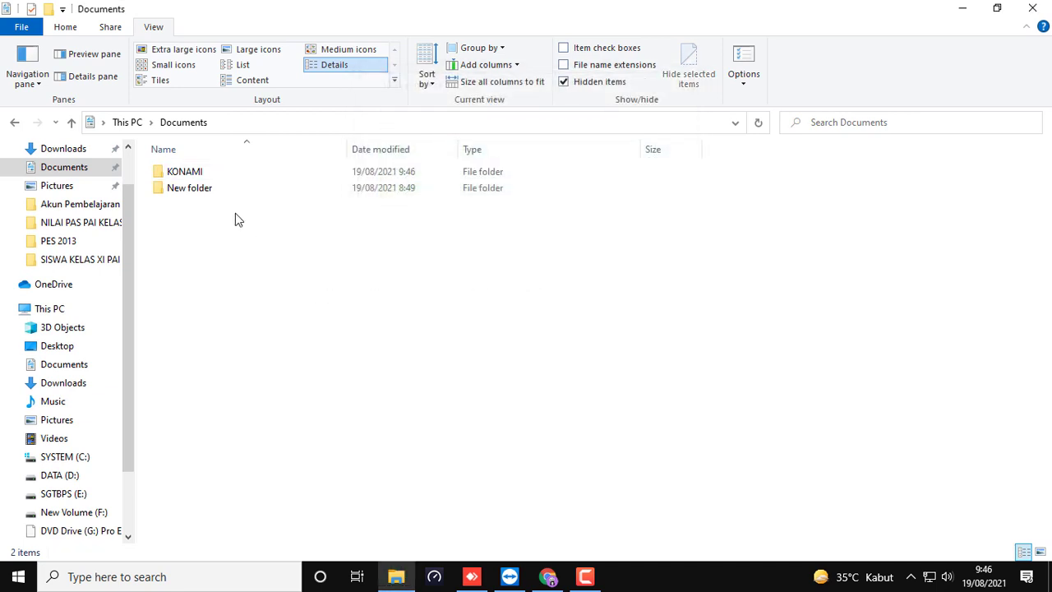
Check the save files under KONAMI\PES 2013 HD PATCH in Documents, and return to the PATCH AGUSTUS 2021 folder.
double_click(174, 175)
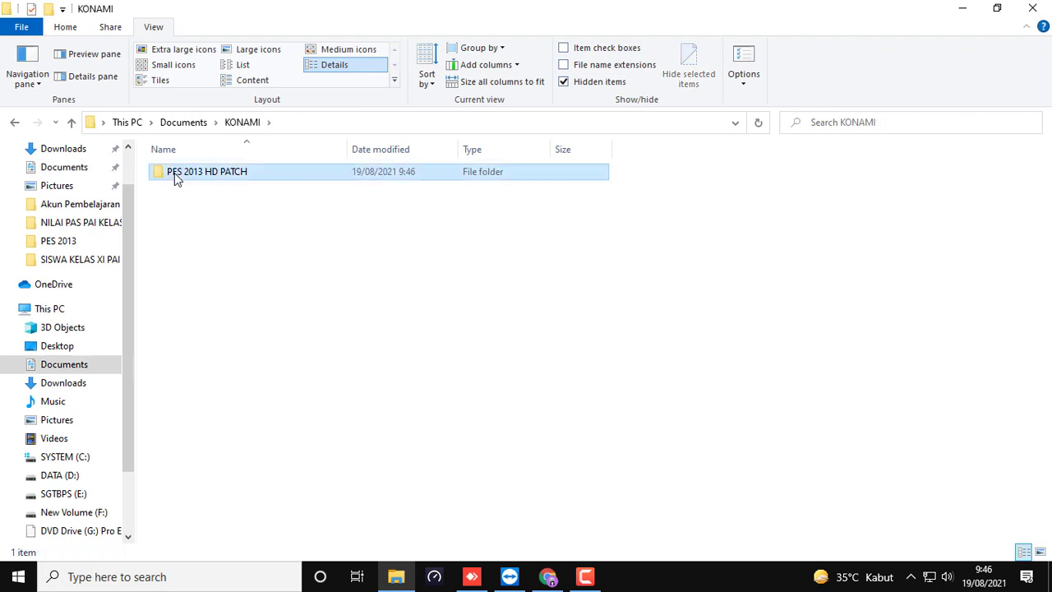
double_click(174, 173)
double_click(176, 172)
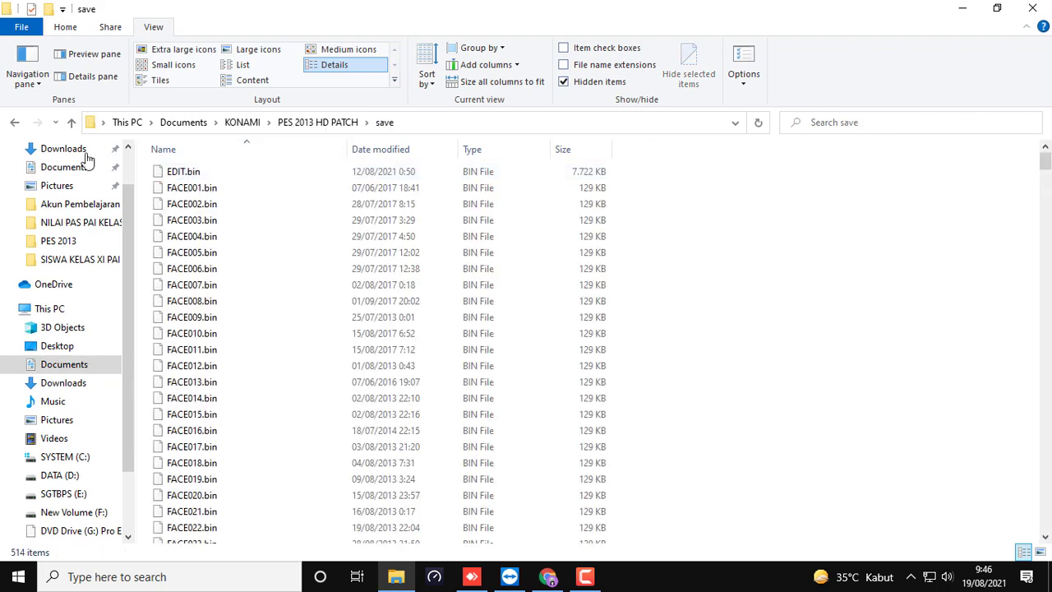
left_click(15, 123)
left_click(15, 123)
left_click(15, 123)
left_click(15, 123)
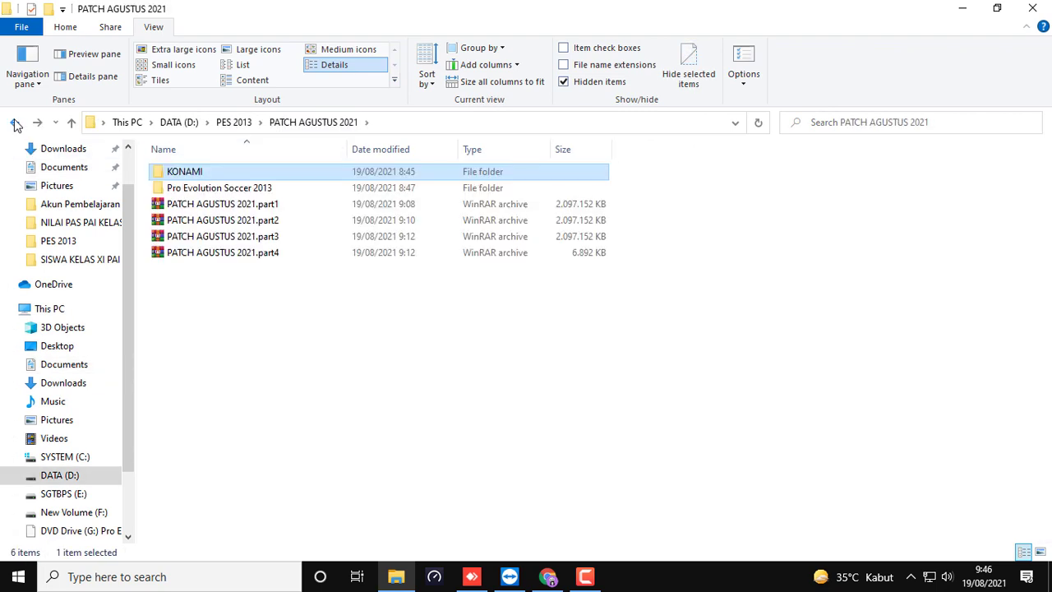
Examine the contents of the patch's Pro Evolution Soccer 2013 folder.
left_click(219, 189)
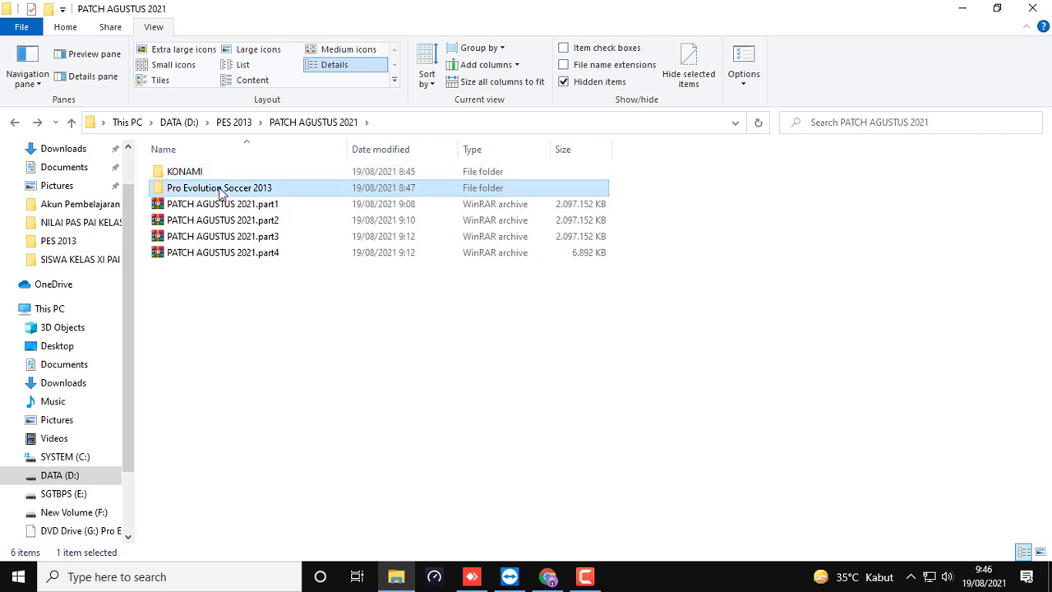
double_click(219, 189)
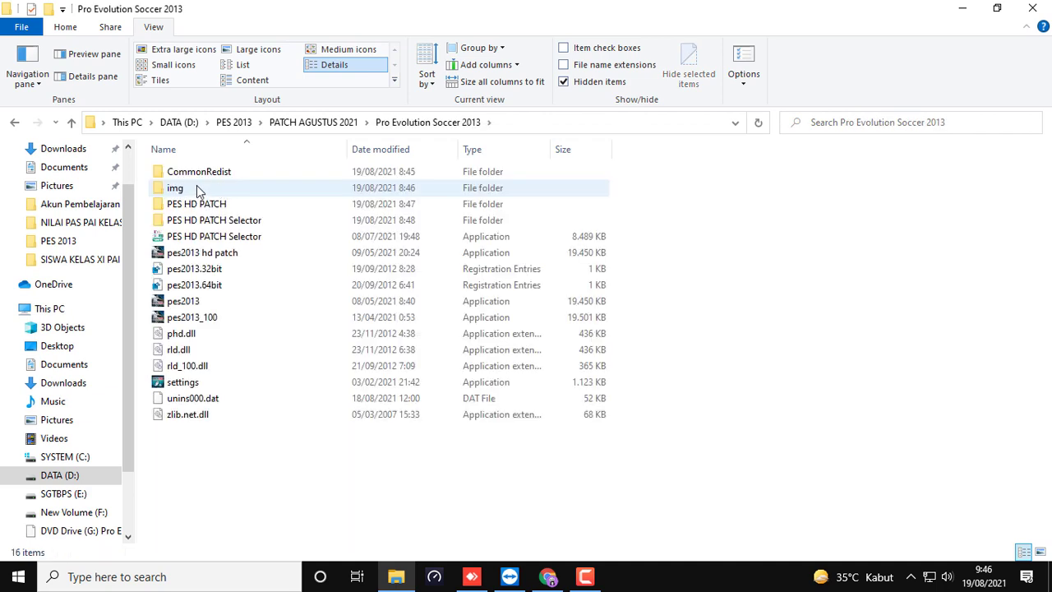
left_click(13, 123)
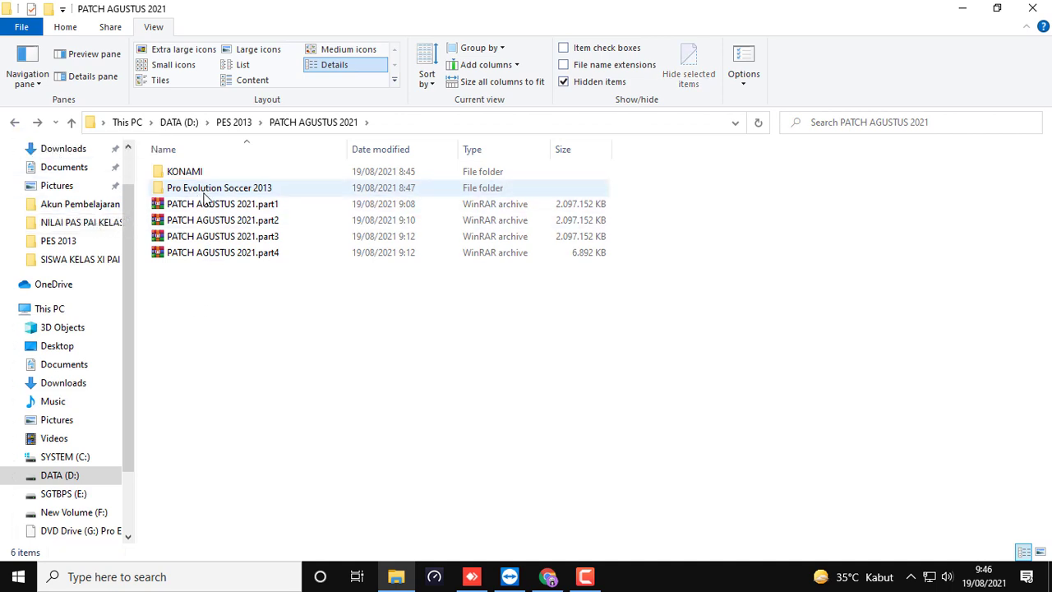
double_click(205, 188)
left_click_drag(244, 469, 180, 162)
left_click(15, 124)
Copy everything in the patch's Pro Evolution Soccer 2013 folder into D:\Pro Evolution Soccer 2013, replacing the files with the same names.
double_click(238, 187)
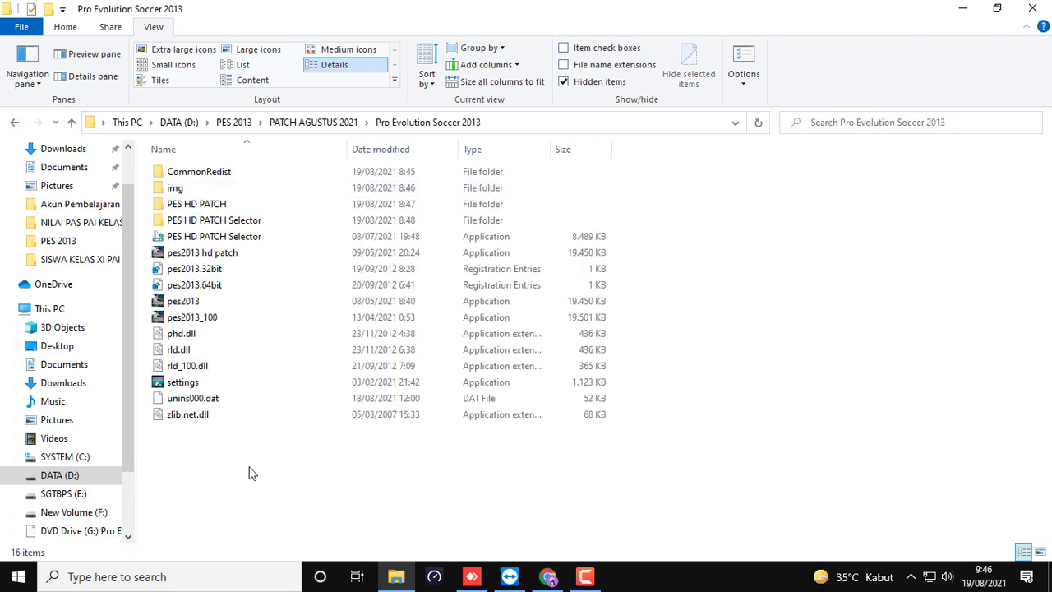
left_click_drag(252, 499, 174, 163)
right_click(174, 164)
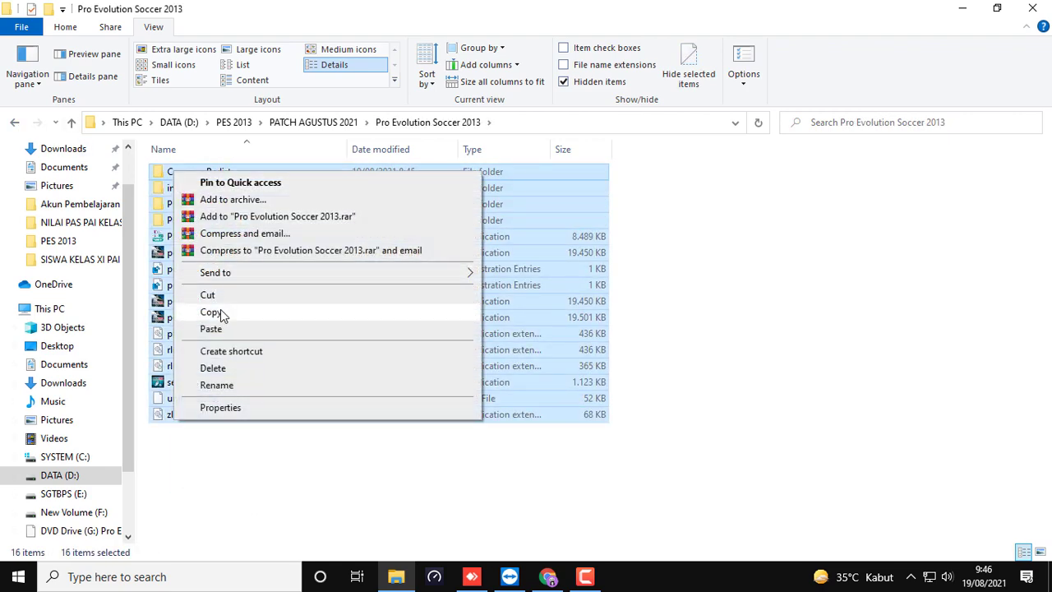
left_click(220, 310)
left_click(63, 477)
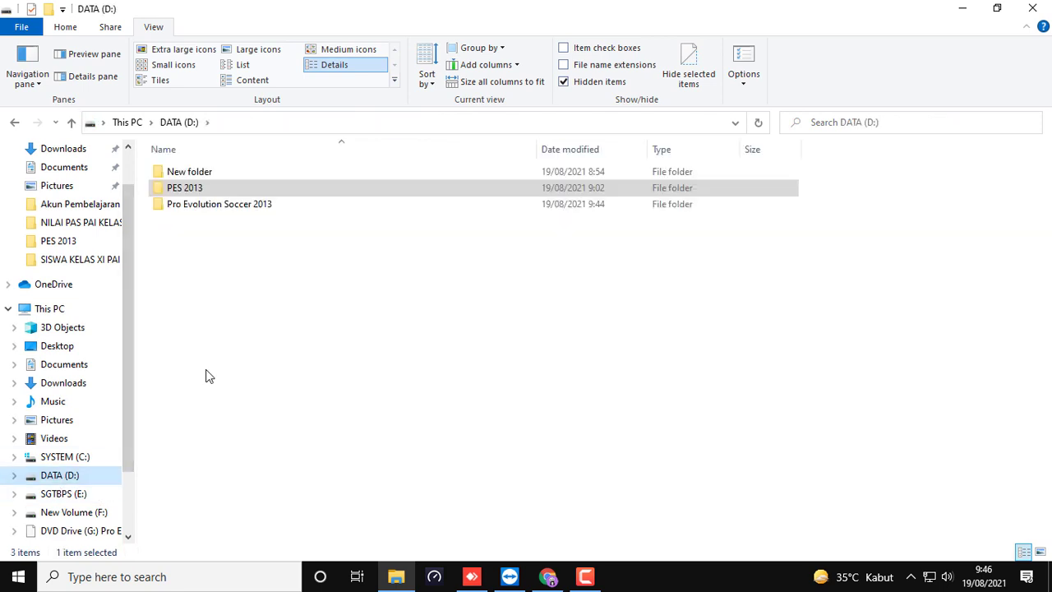
left_click(197, 210)
double_click(192, 210)
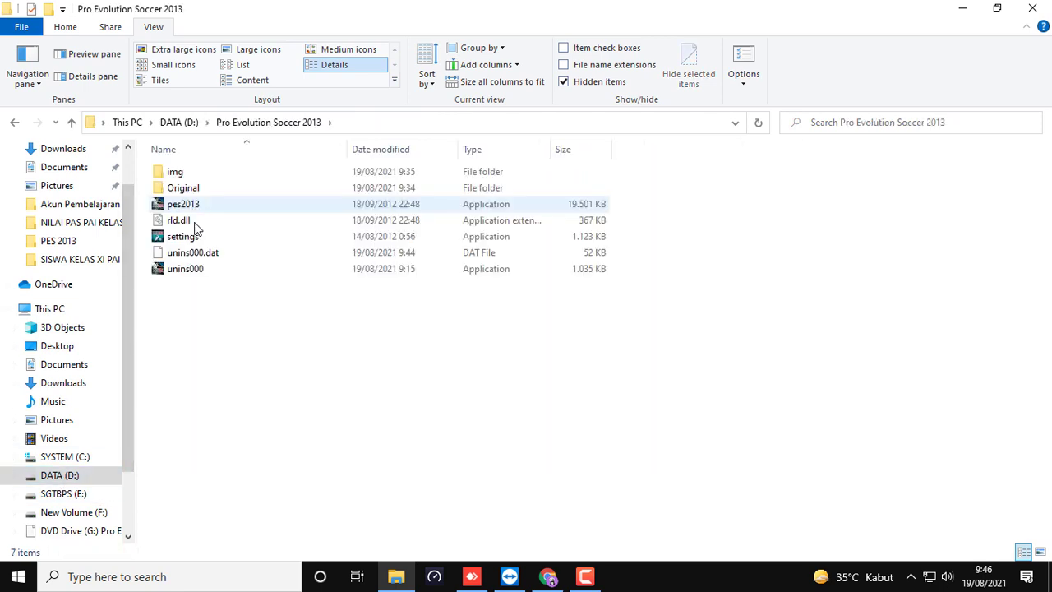
right_click(276, 321)
left_click(338, 420)
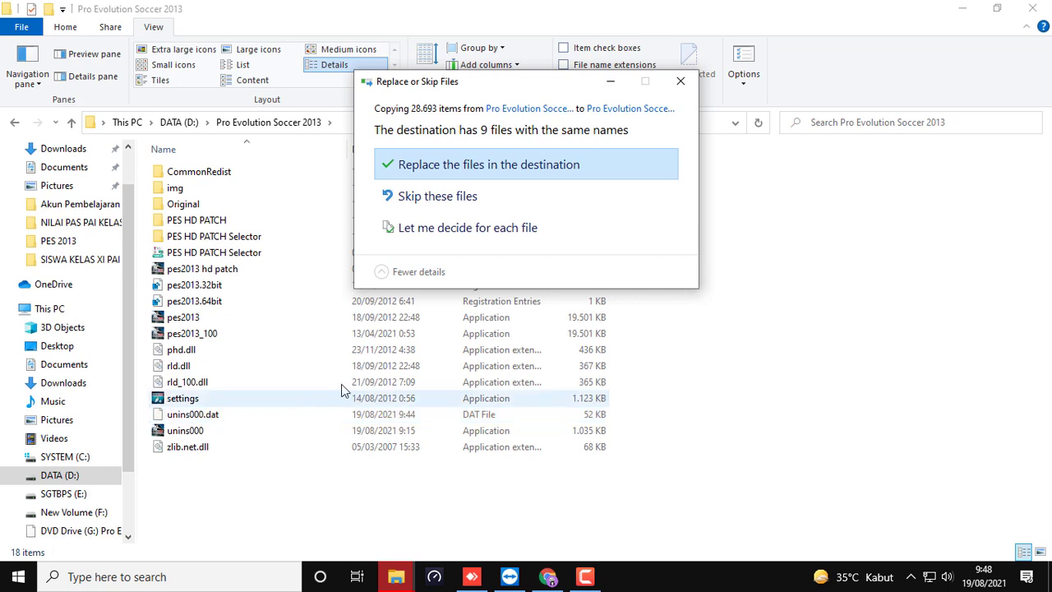
left_click(503, 164)
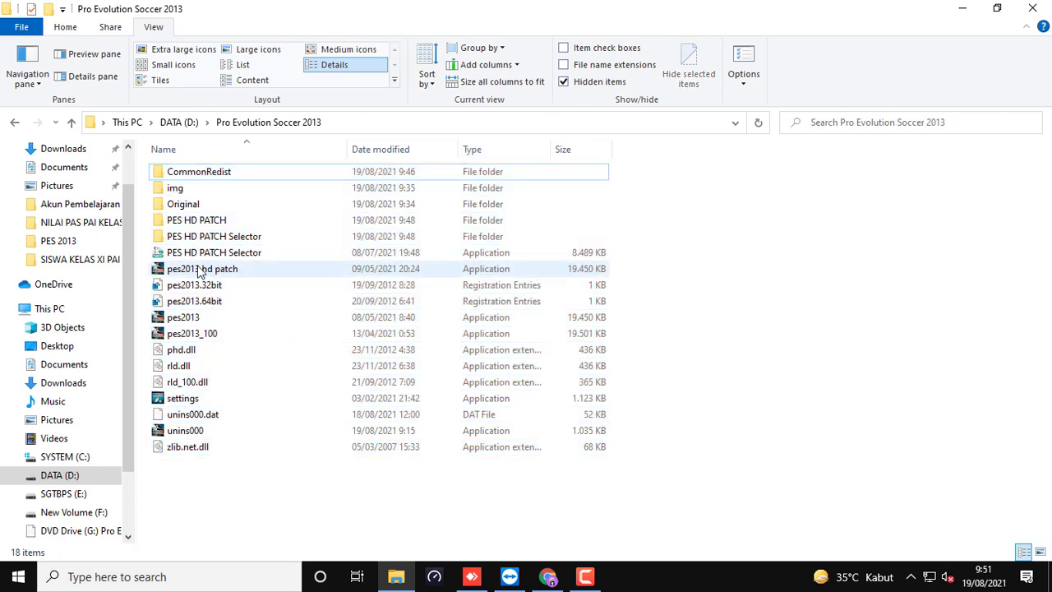
Open CommonRedist\DirectX\Jun2010 in the game folder and run the DXSETUP application.
left_click(200, 174)
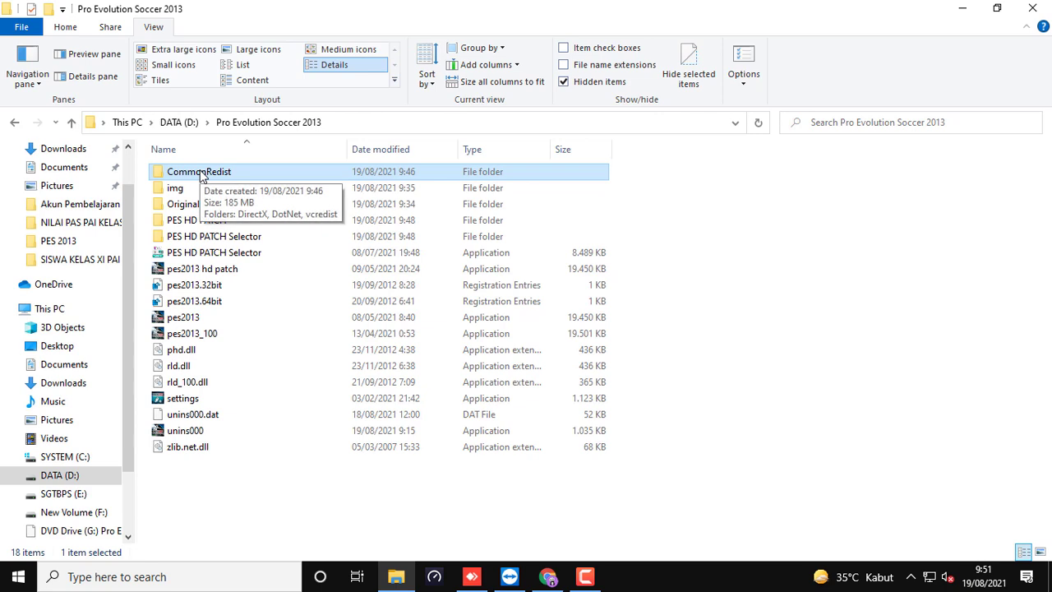
double_click(201, 175)
left_click(191, 177)
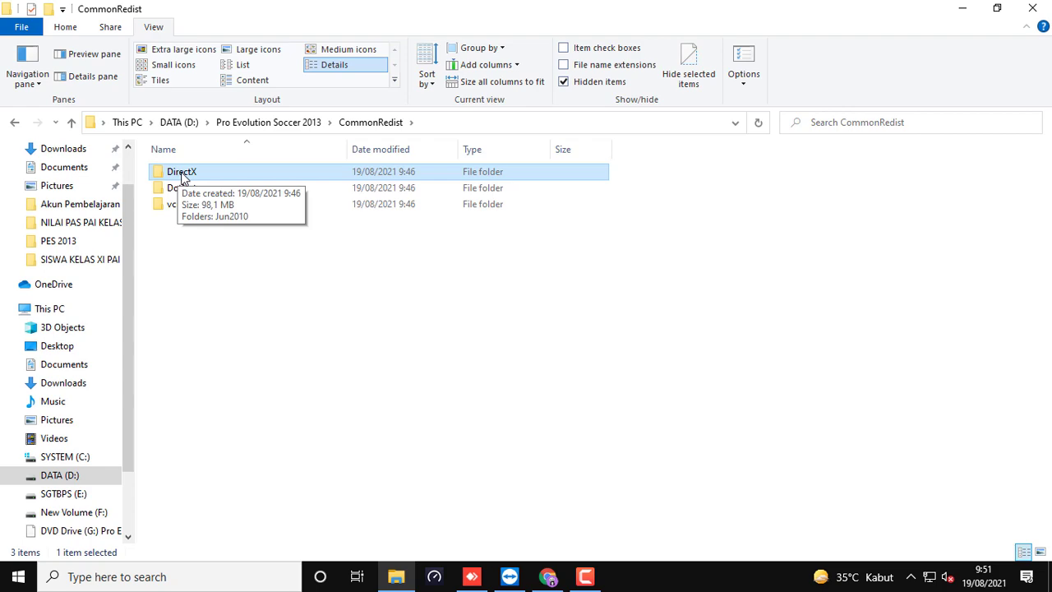
double_click(184, 176)
double_click(192, 176)
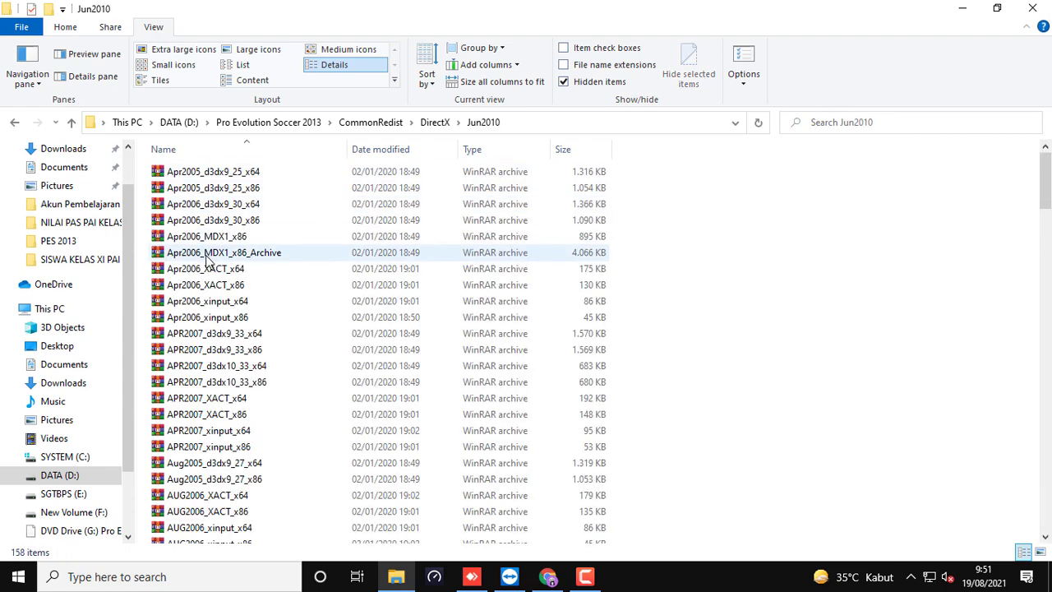
scroll(221, 398, "down", 5)
scroll(220, 398, "down", 20)
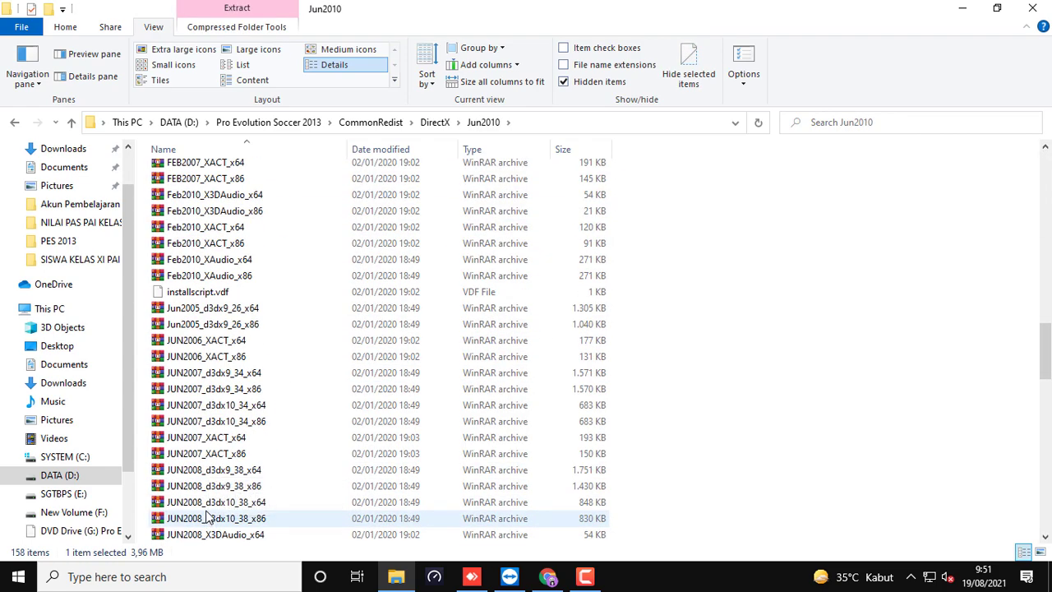
scroll(176, 271, "up", 4)
double_click(189, 215)
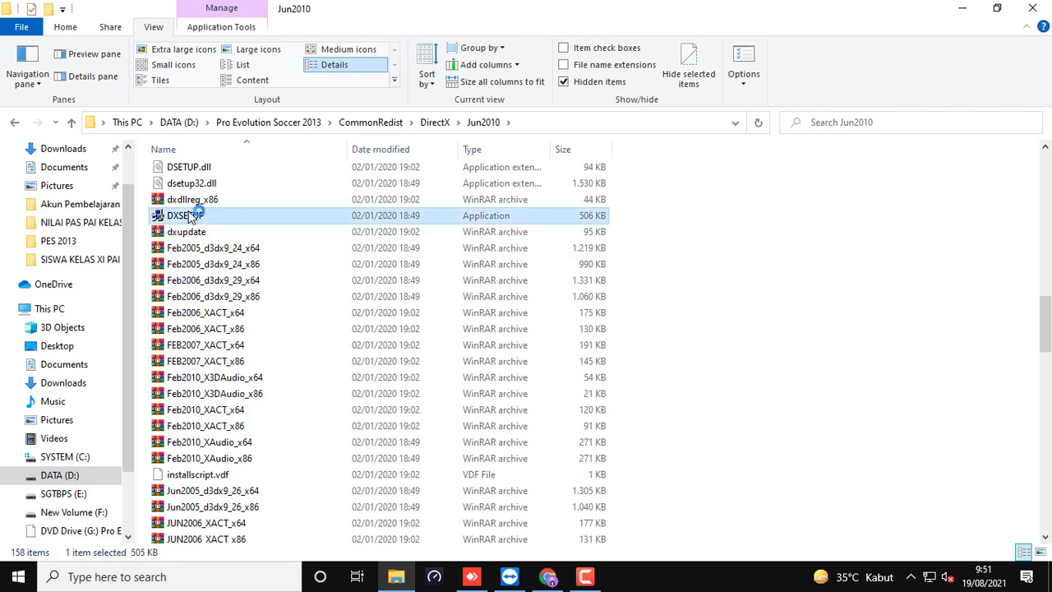
Accept the DirectX licence agreement, install the runtime components and close the setup.
left_click(329, 341)
left_click(424, 402)
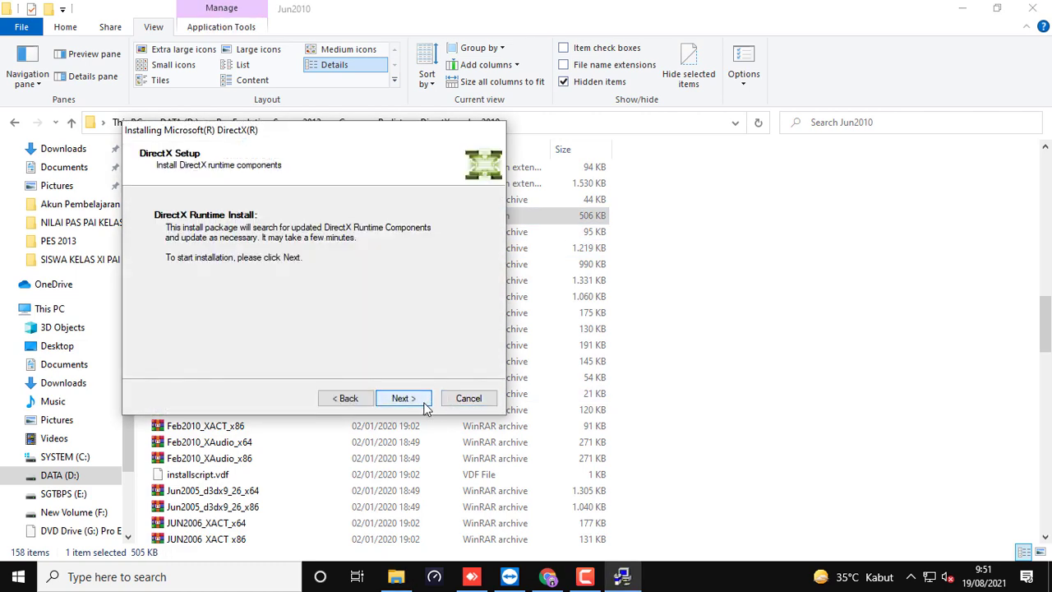
left_click(404, 397)
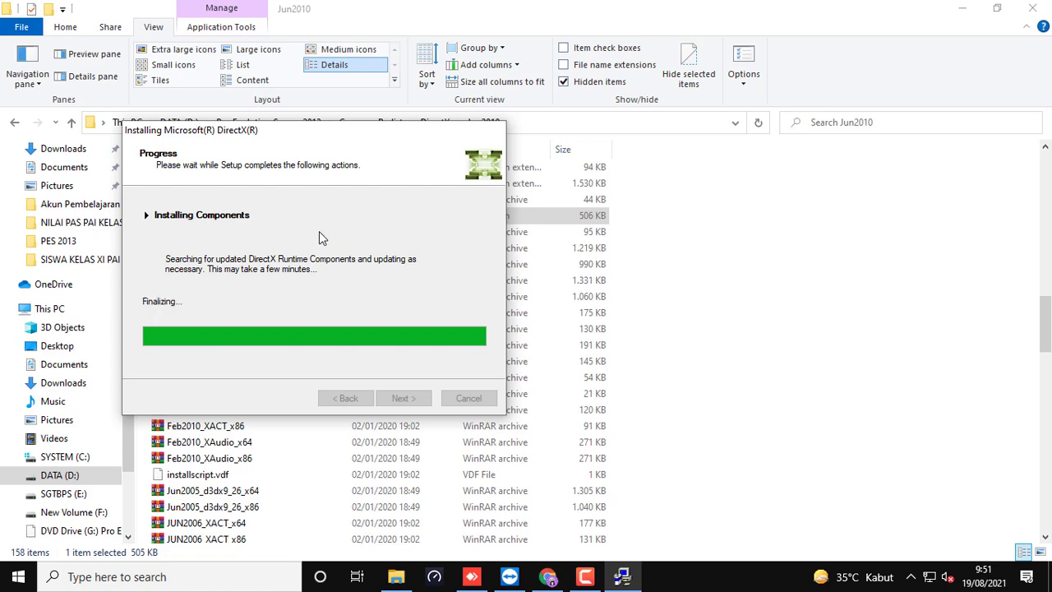
left_click(403, 399)
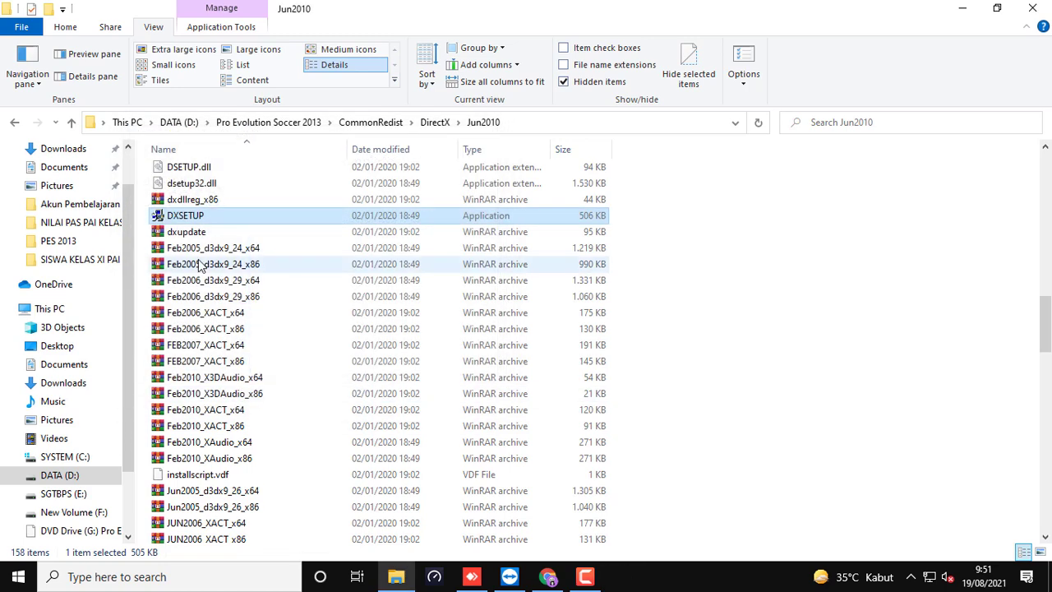
Recheck the contents of CommonRedist and return to the D:\Pro Evolution Soccer 2013 folder.
left_click(15, 125)
left_click(15, 122)
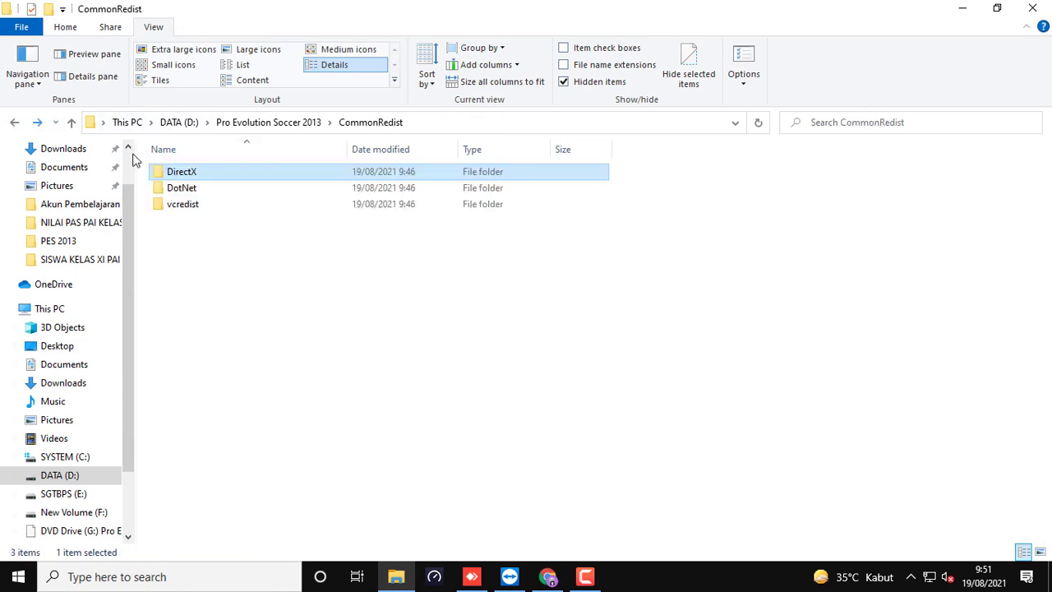
left_click(253, 127)
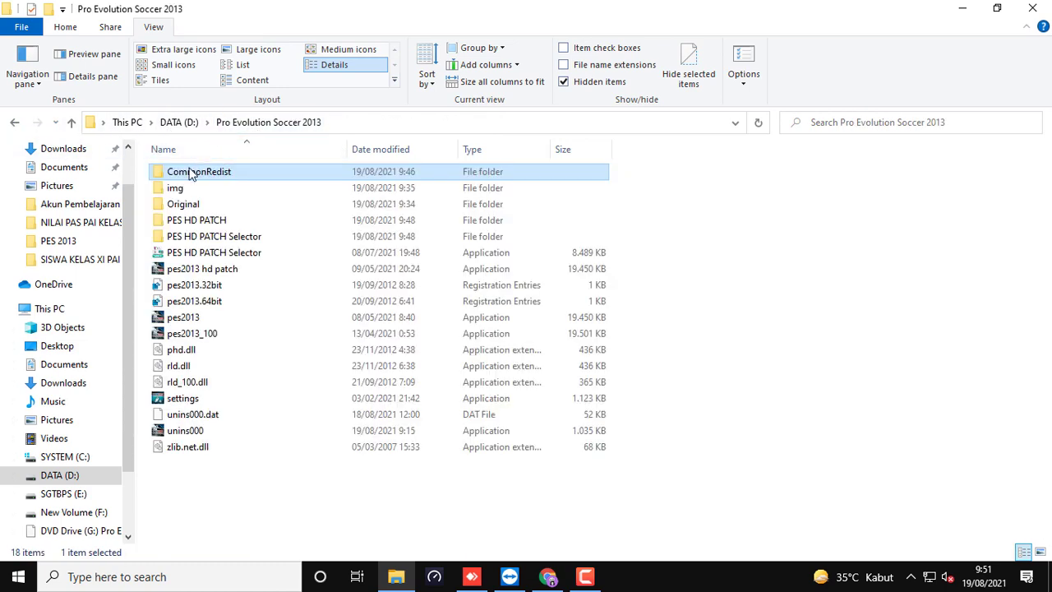
double_click(185, 171)
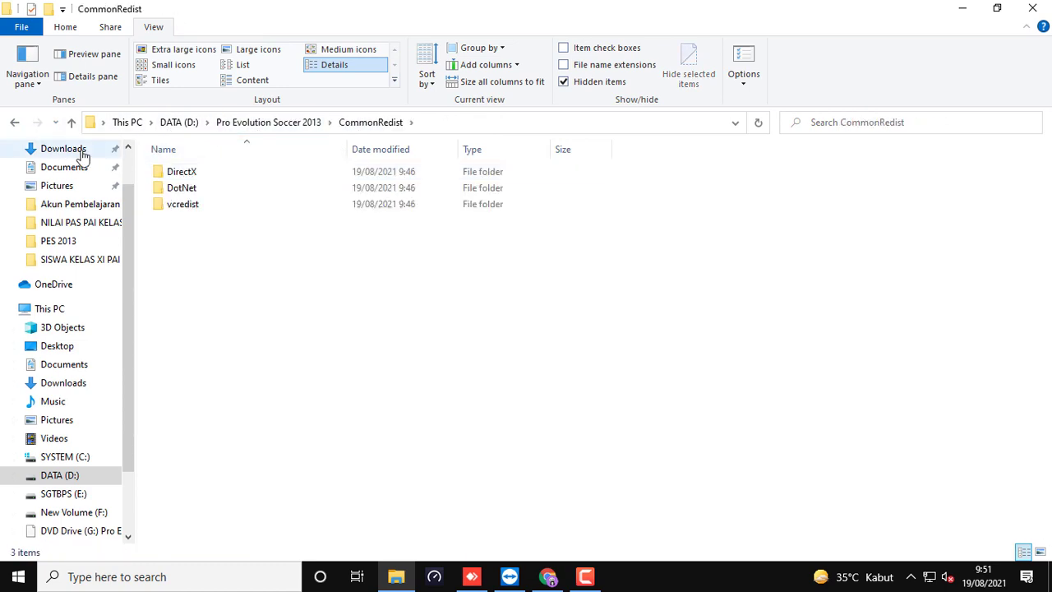
left_click(13, 124)
Look over the pes2013, pes2013_100 and pes2013 hd patch applications in the game folder.
left_click(225, 472)
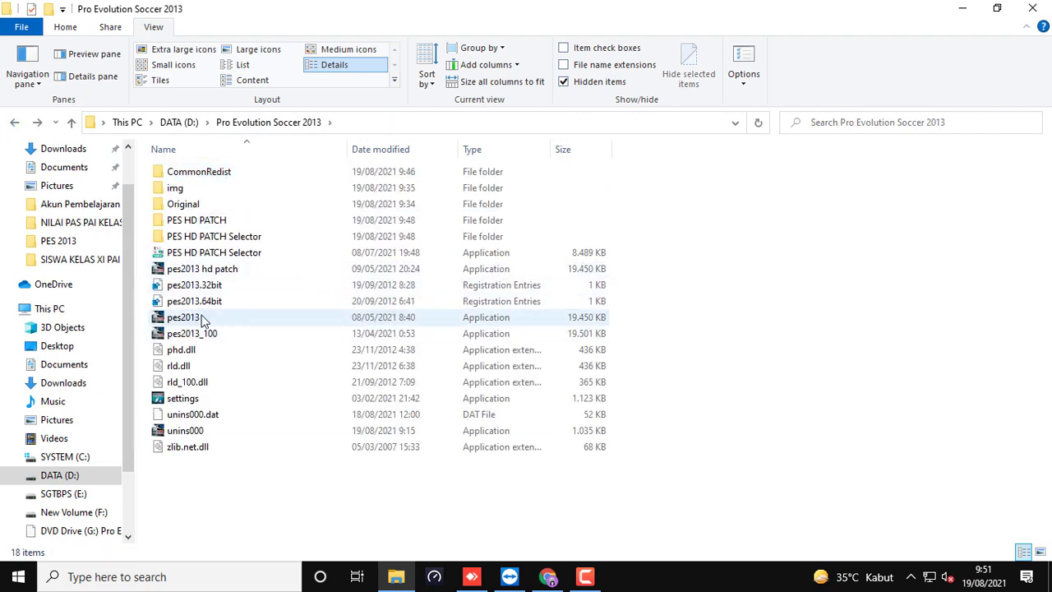
left_click(203, 321)
left_click(236, 470)
left_click(192, 335)
left_click(236, 506)
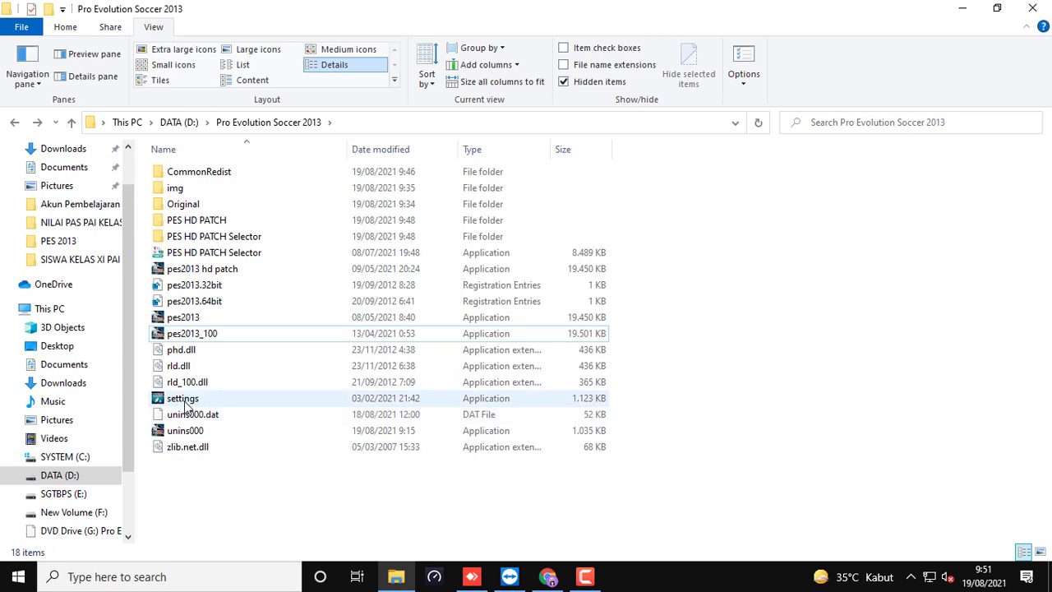
left_click(180, 275)
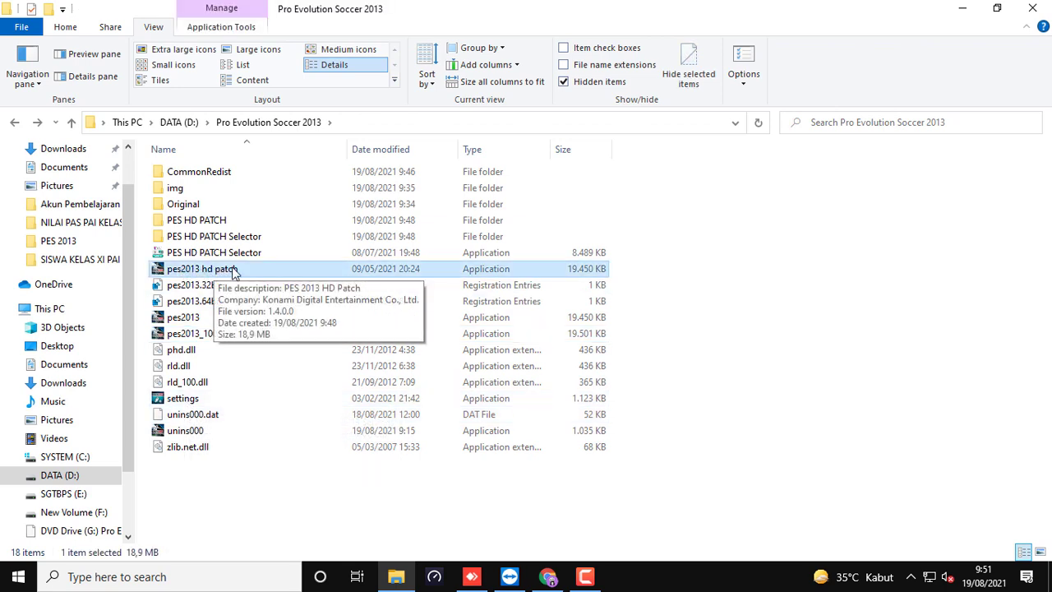
left_click(198, 320)
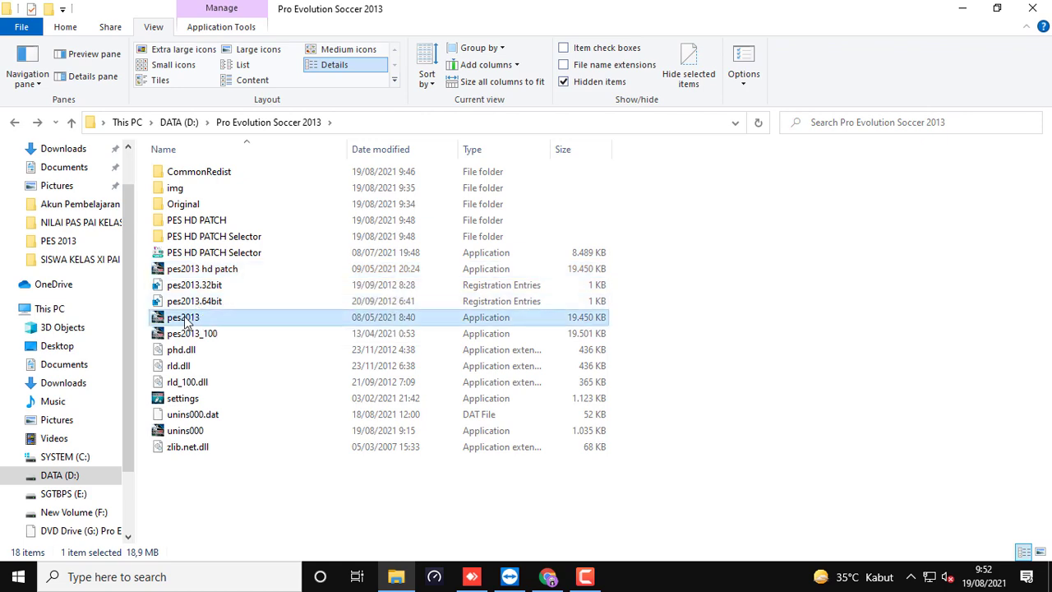
Create a desktop shortcut for the pes2013 hd patch application.
right_click(199, 270)
mouse_move(328, 415)
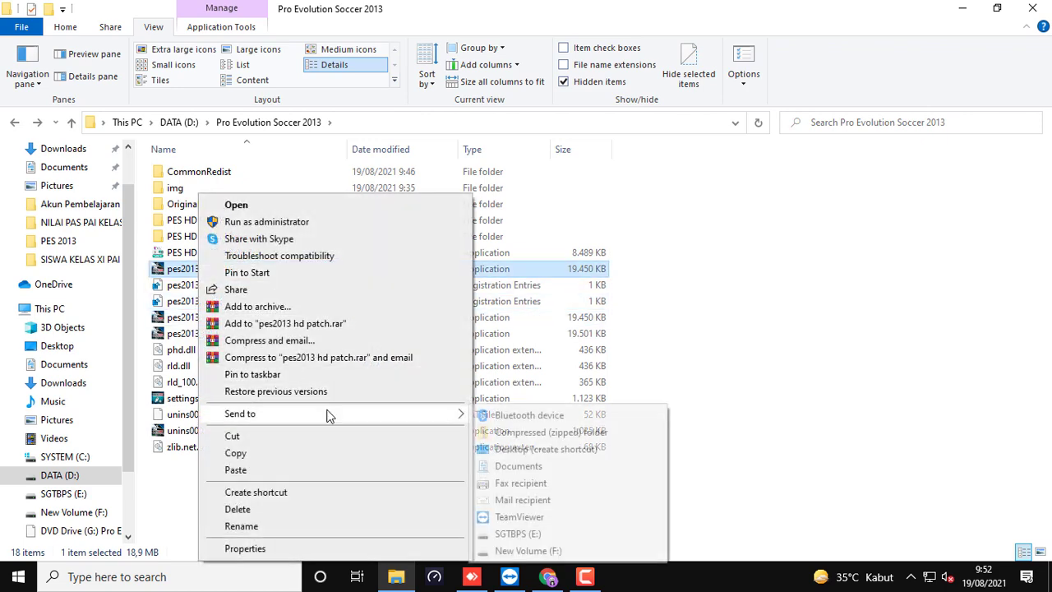
left_click(512, 449)
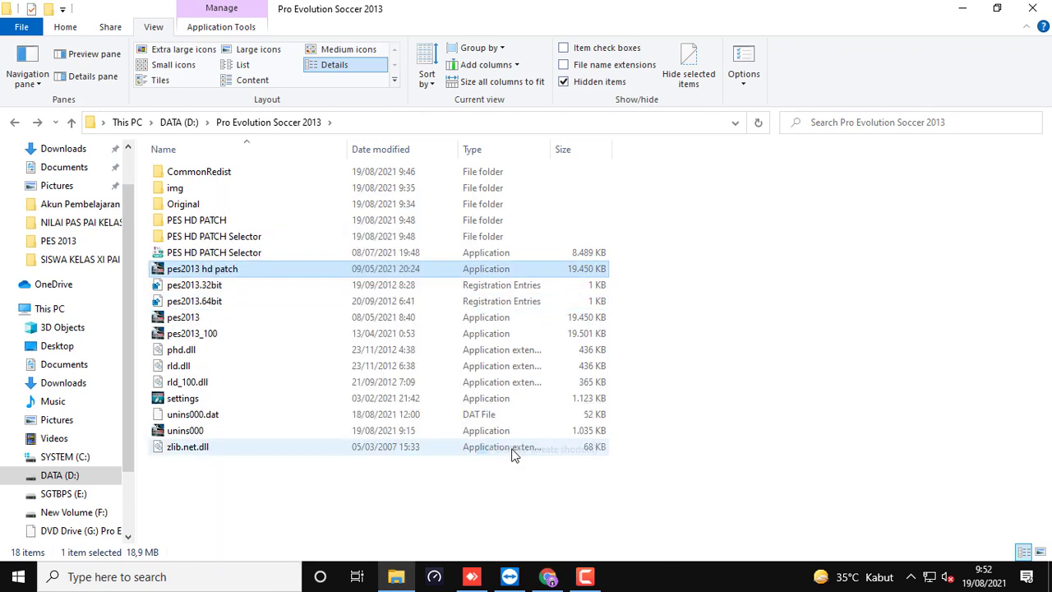
Create a desktop shortcut for the game's settings application.
right_click(184, 403)
mouse_move(335, 253)
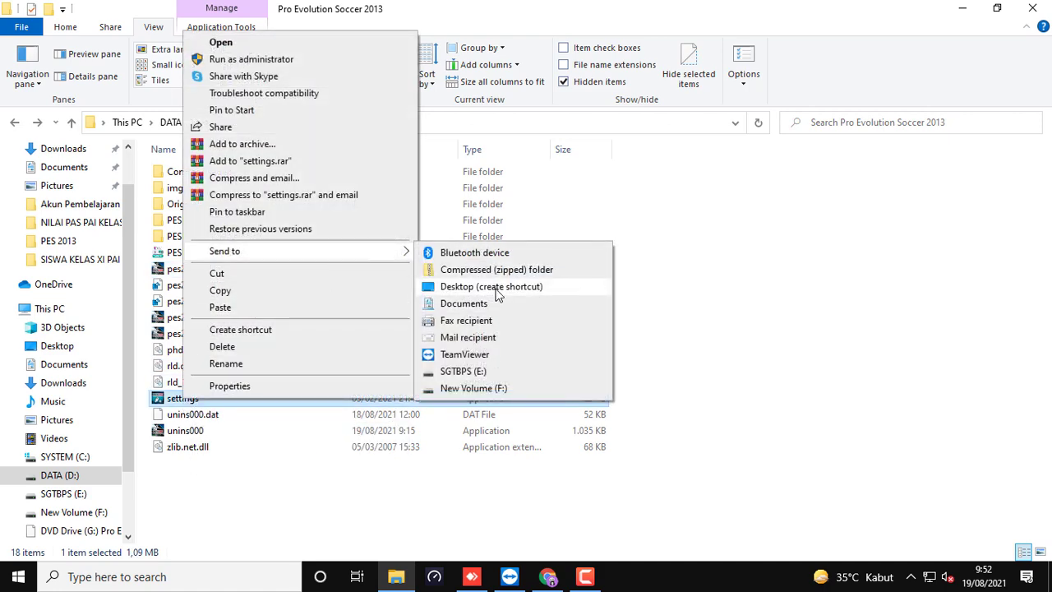
left_click(497, 294)
left_click(303, 488)
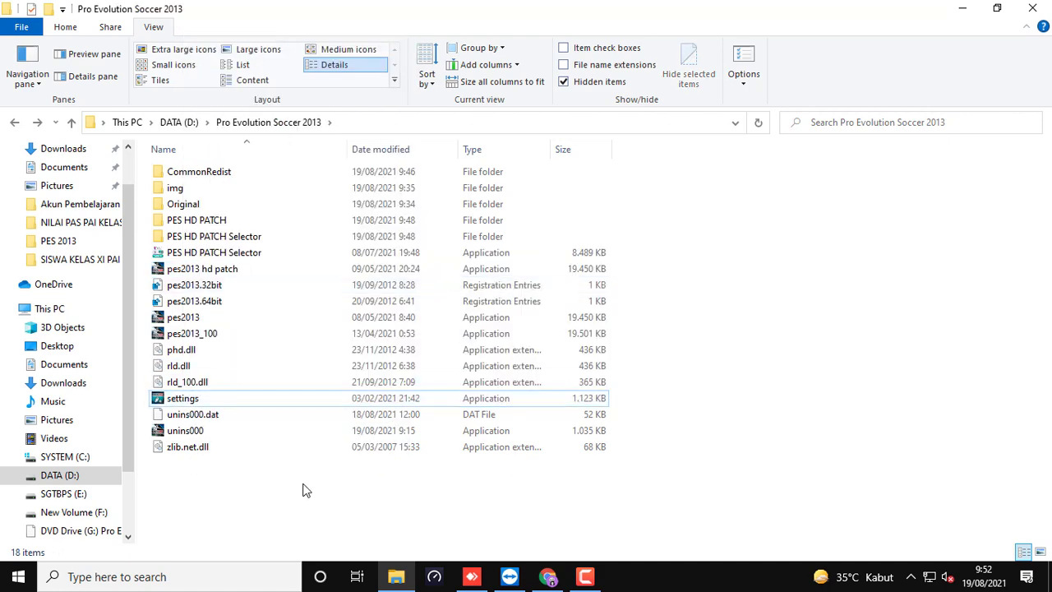
Create a desktop shortcut for the PES HD PATCH Selector application.
right_click(194, 259)
left_click(175, 258)
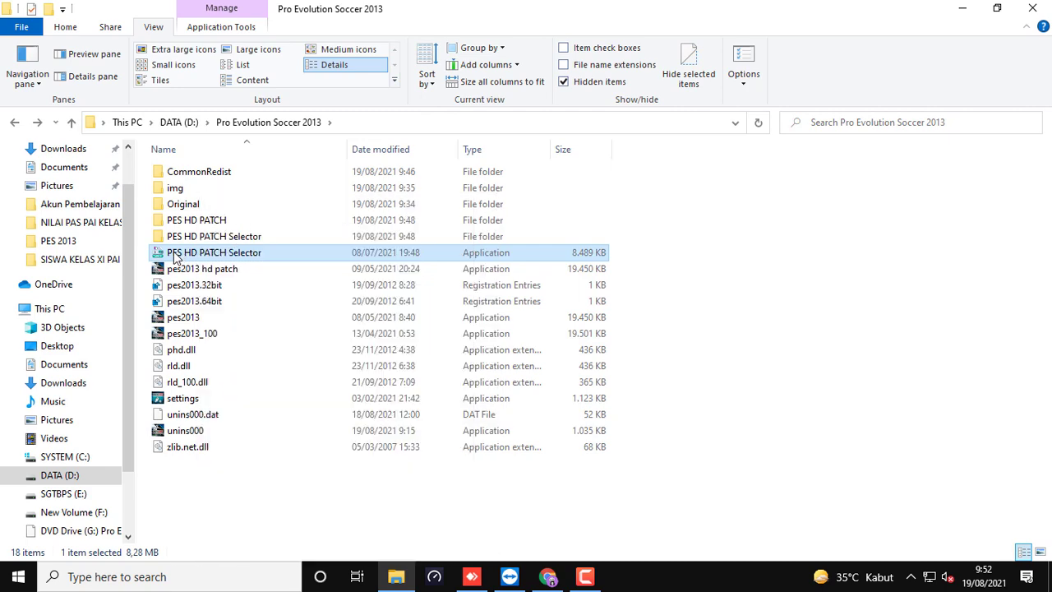
right_click(176, 258)
right_click(535, 253)
right_click(297, 248)
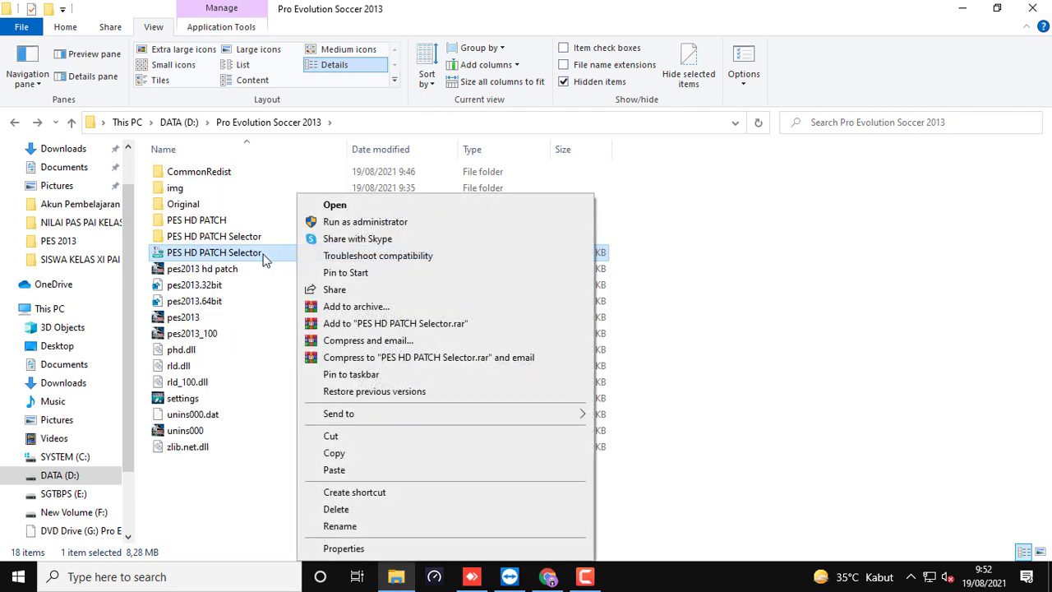
right_click(237, 257)
right_click(551, 257)
right_click(279, 254)
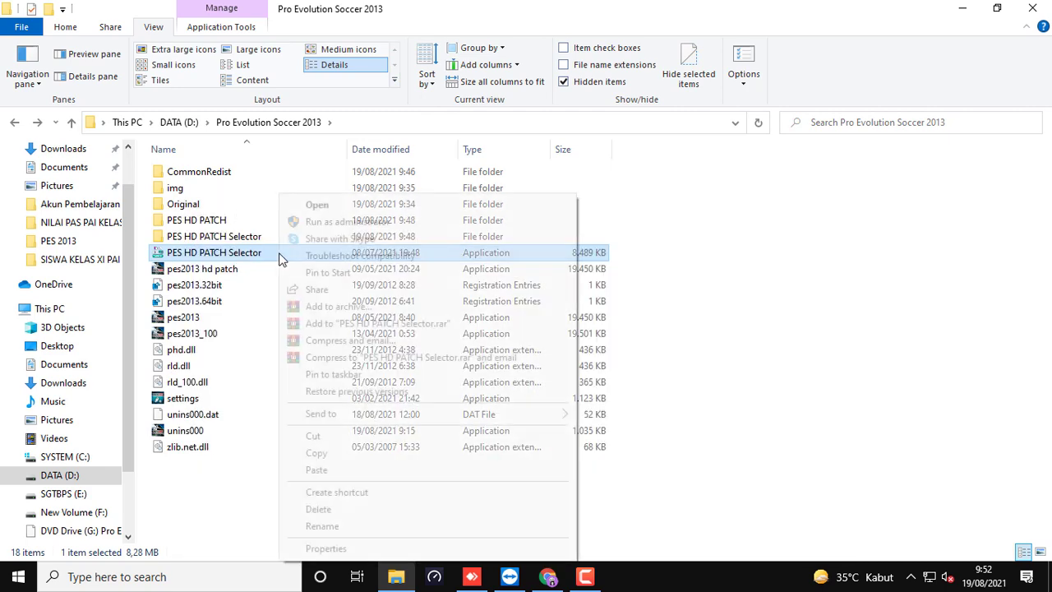
mouse_move(500, 414)
left_click(624, 449)
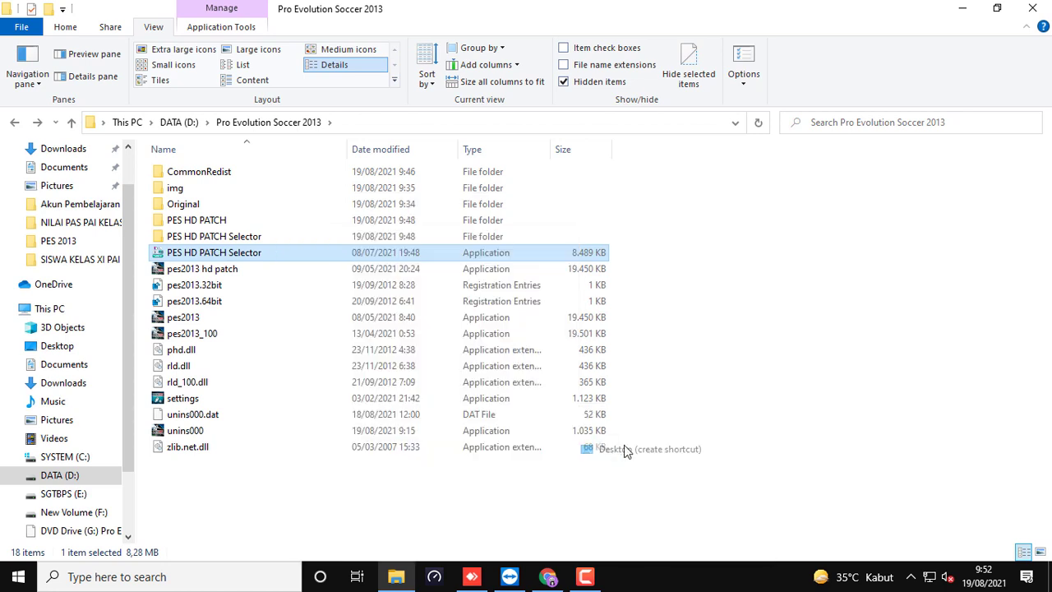
Open the game's settings from the desktop shortcut and set the display resolution to 1366x768.
left_click(403, 573)
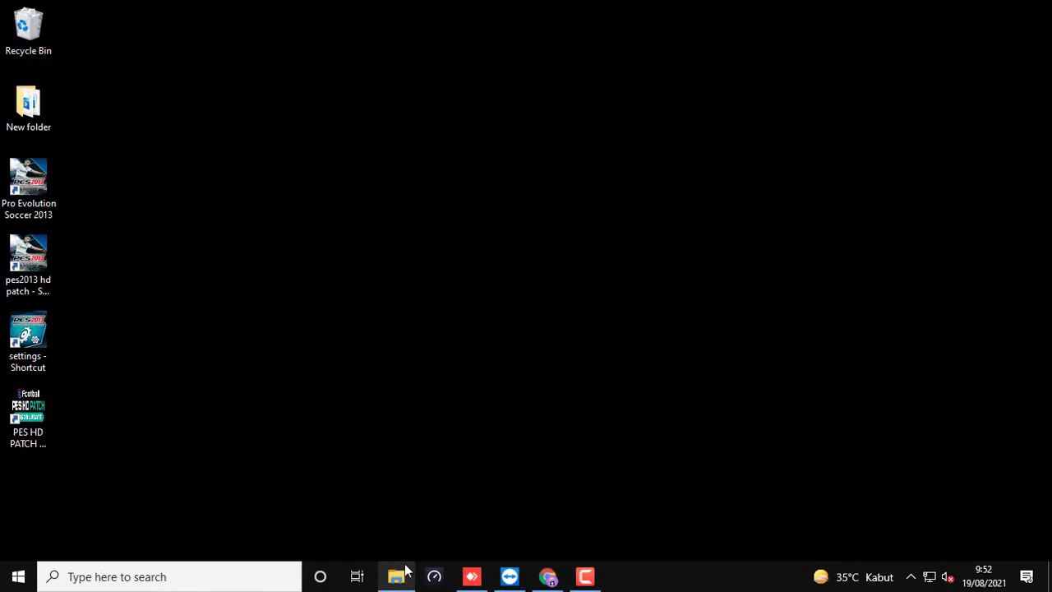
left_click(35, 341)
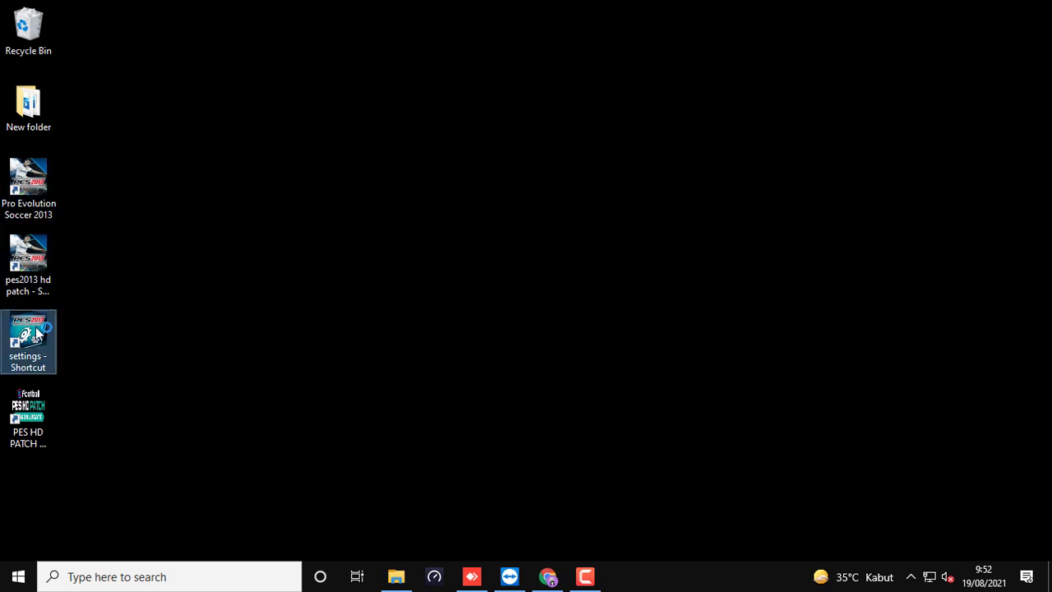
left_click(462, 230)
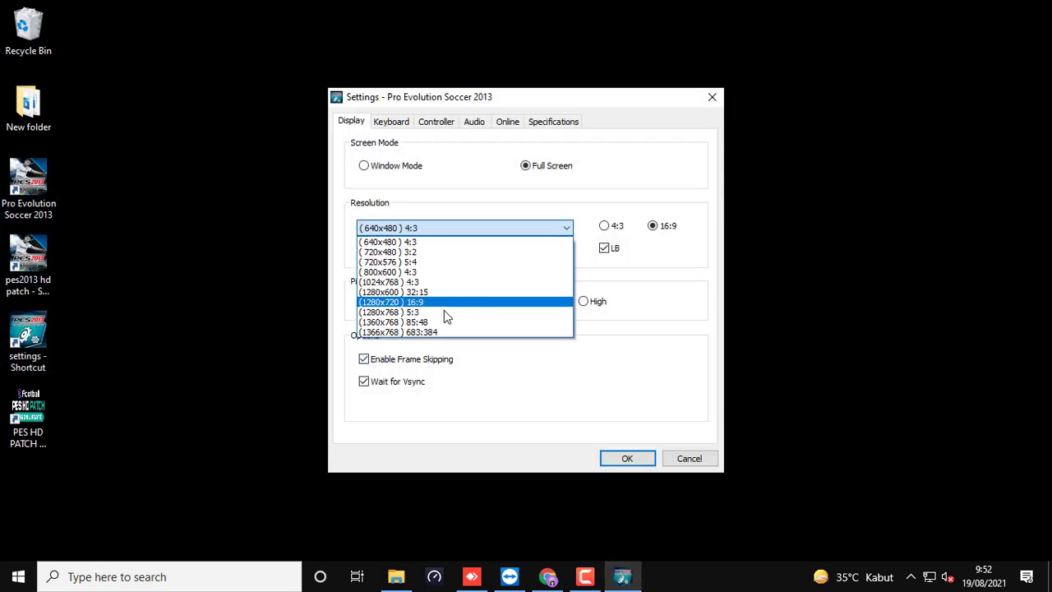
left_click(436, 332)
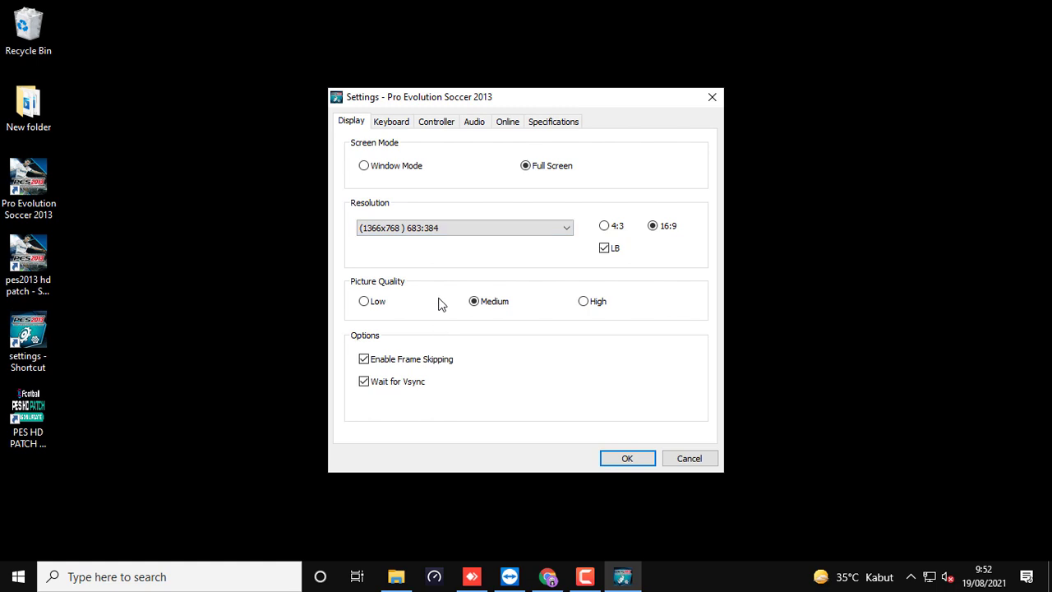
Try High picture quality, choose Medium instead, and save the display settings with Window Mode selected.
left_click(585, 302)
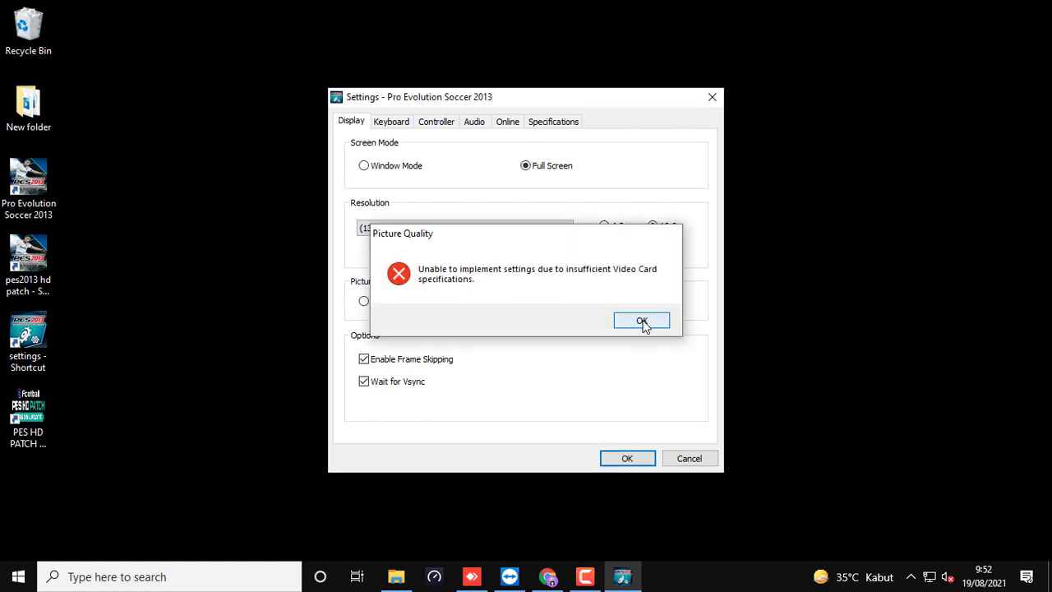
left_click(641, 321)
left_click(502, 304)
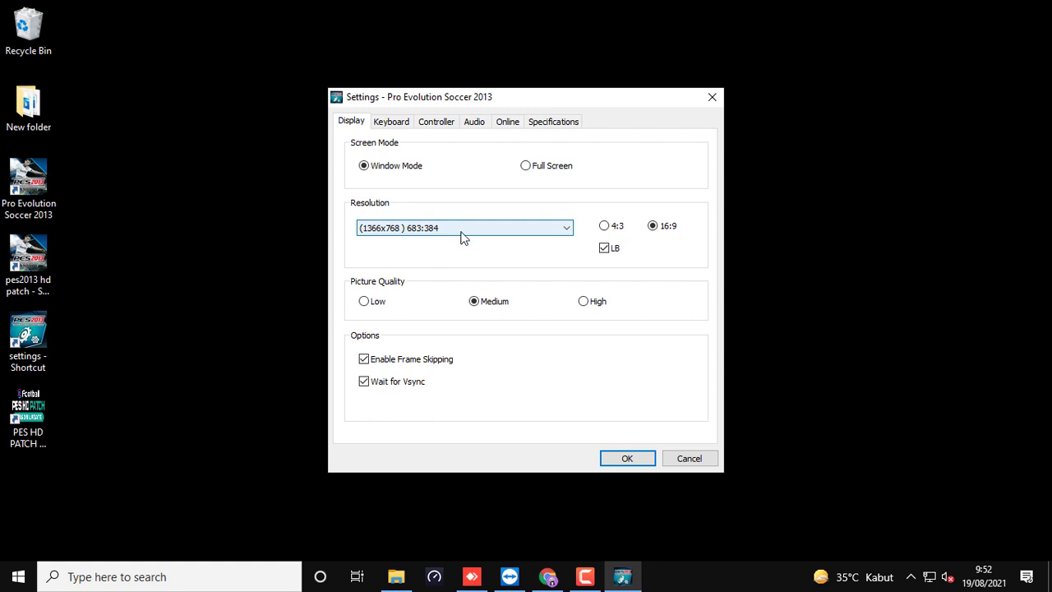
left_click(627, 458)
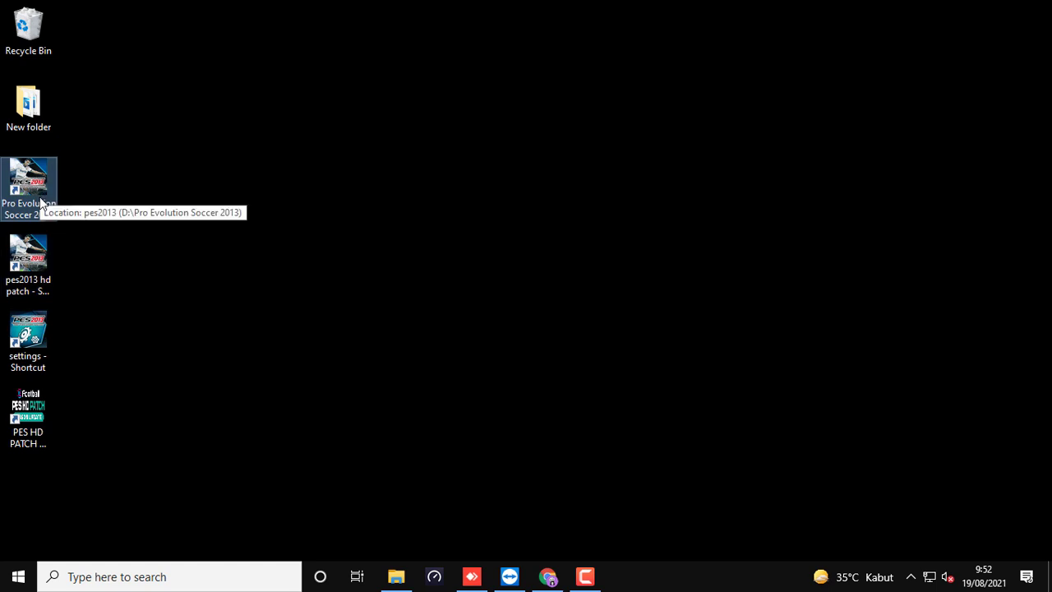
Launch the game from the pes2013 hd patch desktop shortcut, continue to the main menu and highlight UEFA CL.
left_click(32, 262)
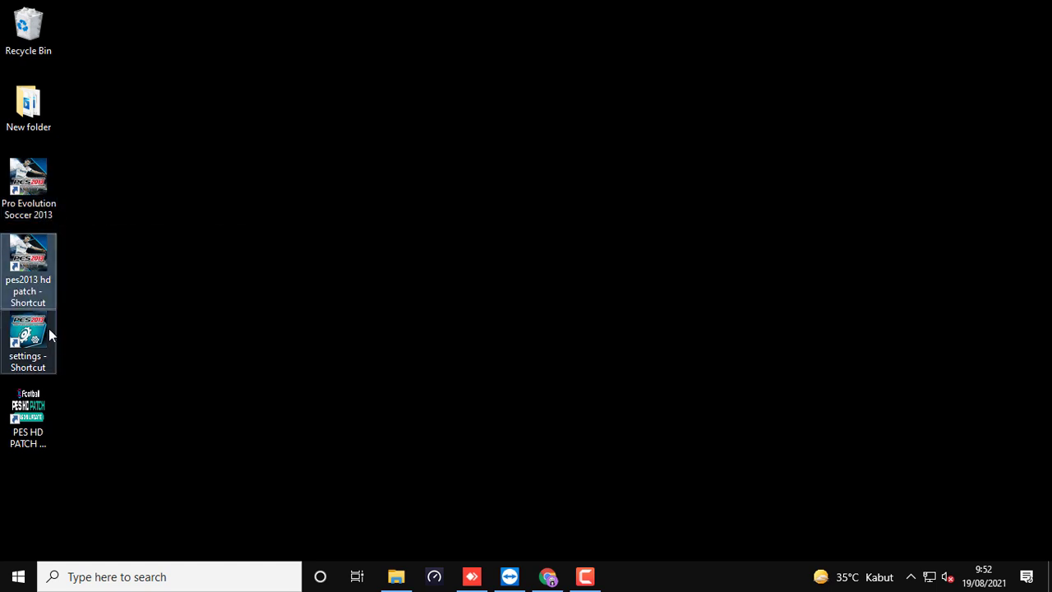
double_click(29, 265)
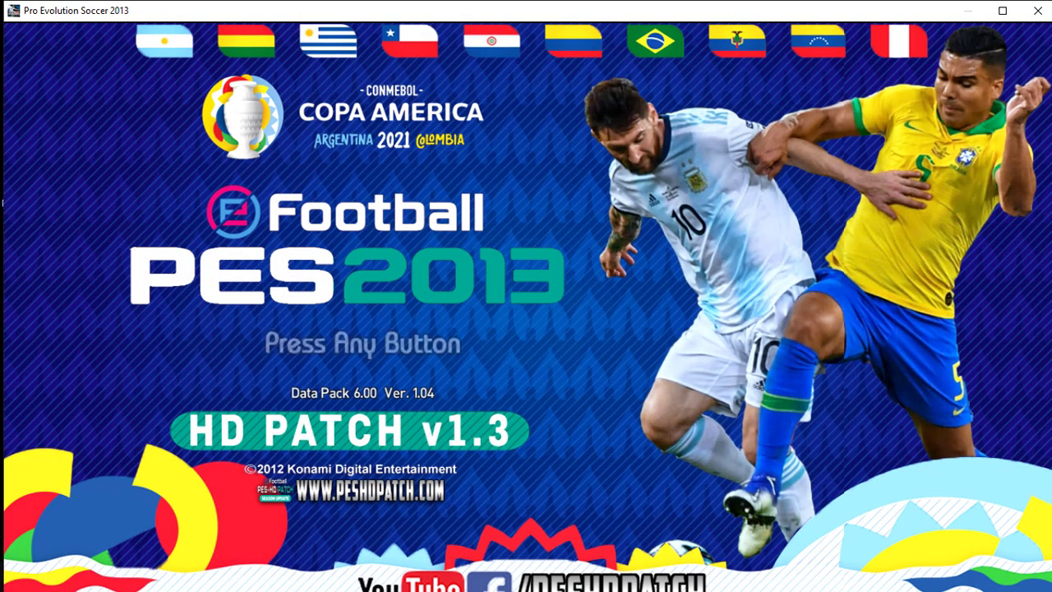
key("Return")
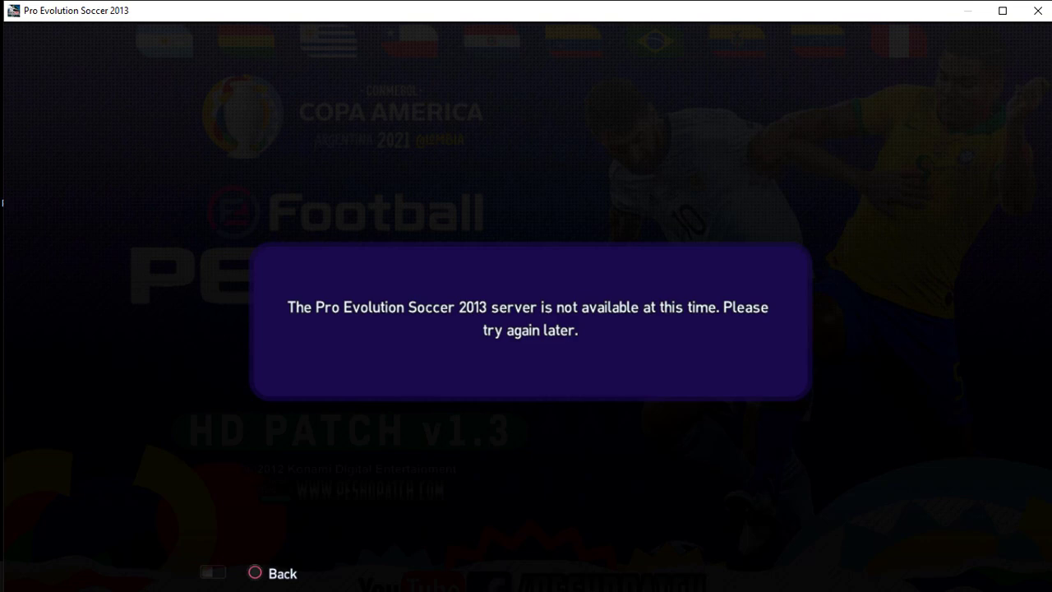
key("Return")
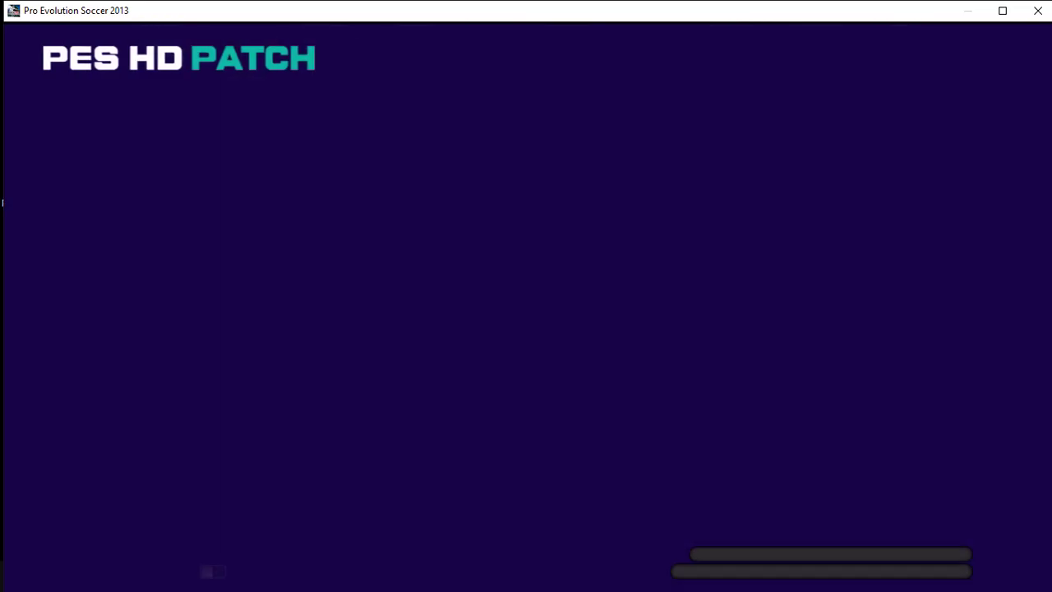
key("Right")
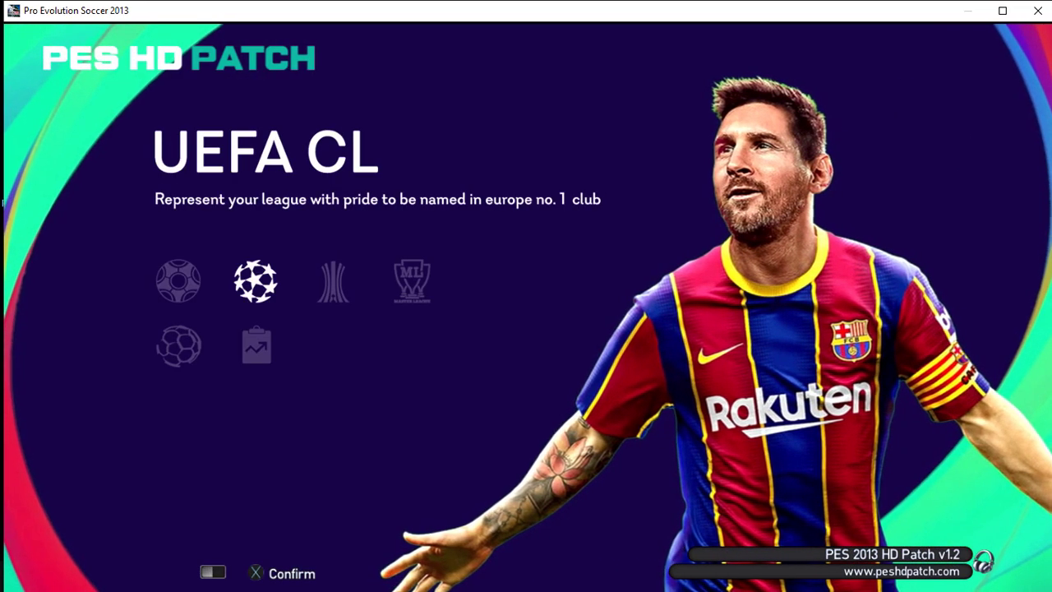
Set up a match from the home side with Paris Saint-Germain against FC Barcelona.
key("Return")
key("Return")
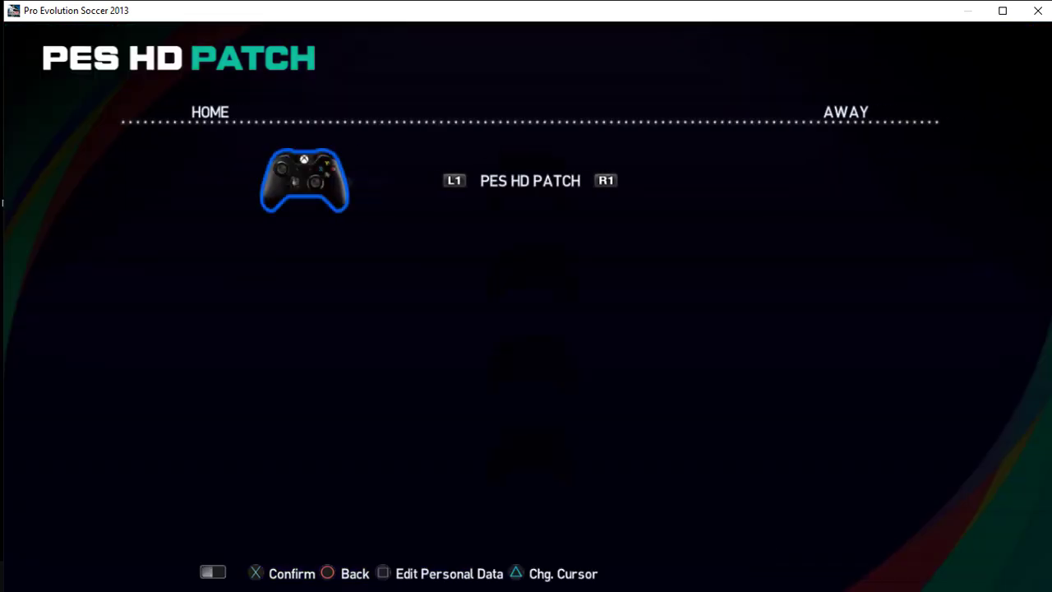
key("Return")
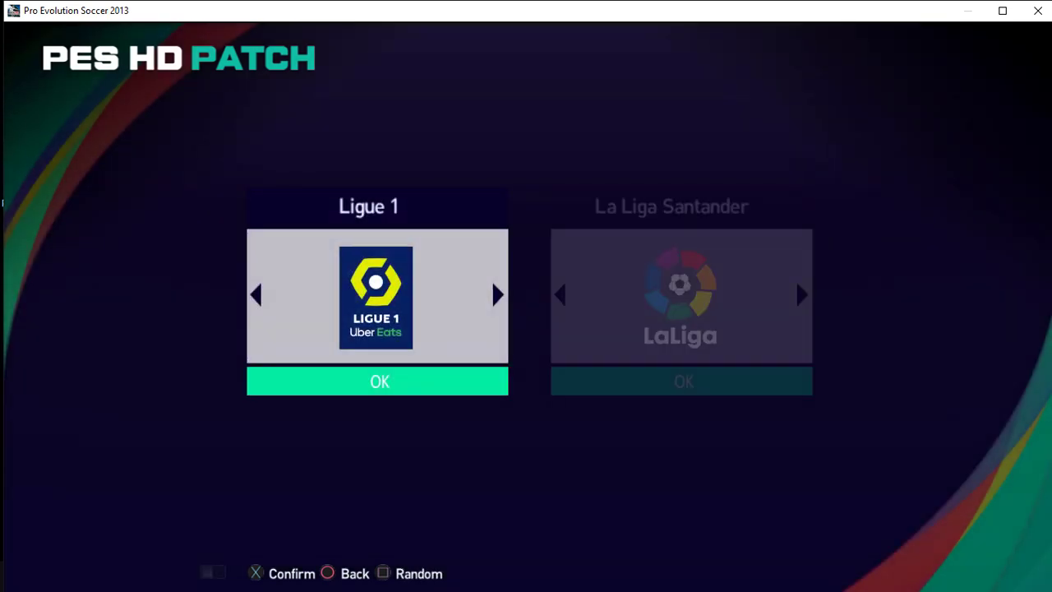
key("Return")
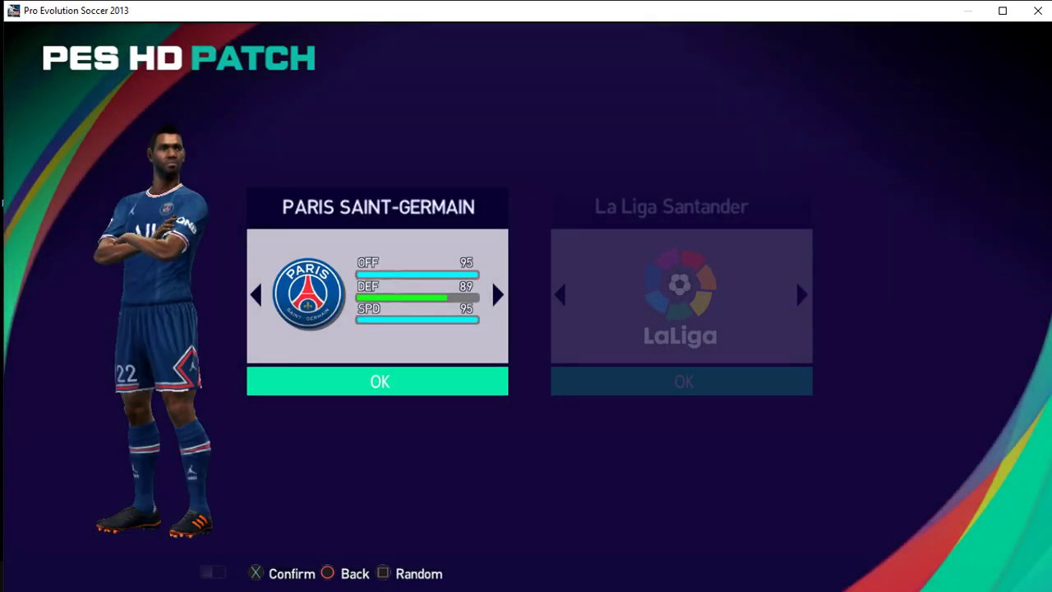
key("Return")
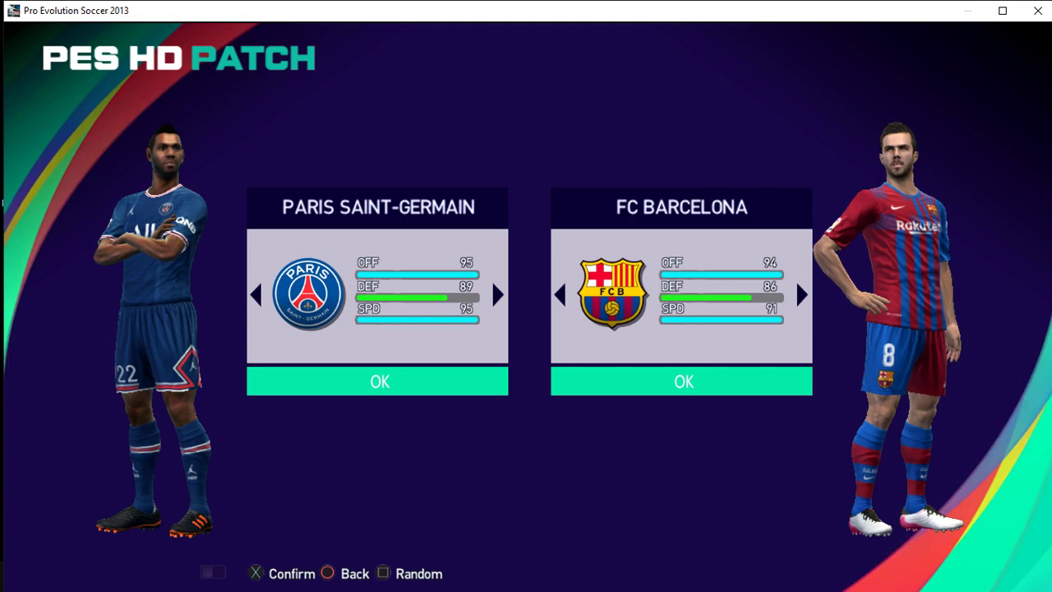
key("Return")
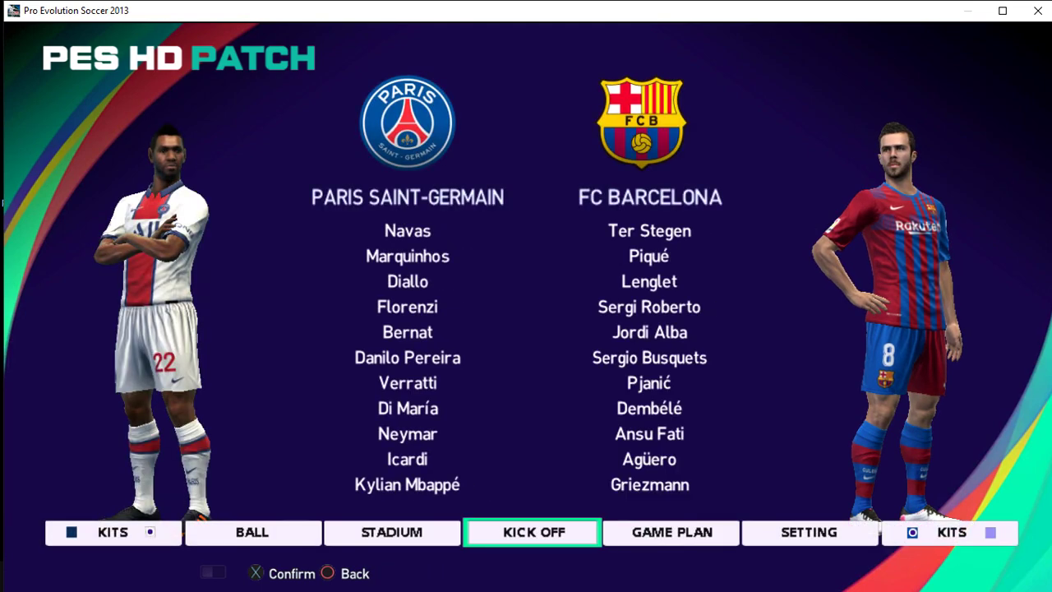
Examine Paris Saint-Germain's substitutes in the game plan through to the end of the list, and return to the match menu.
key("Right")
key("Return")
key("Down")
key("Down")
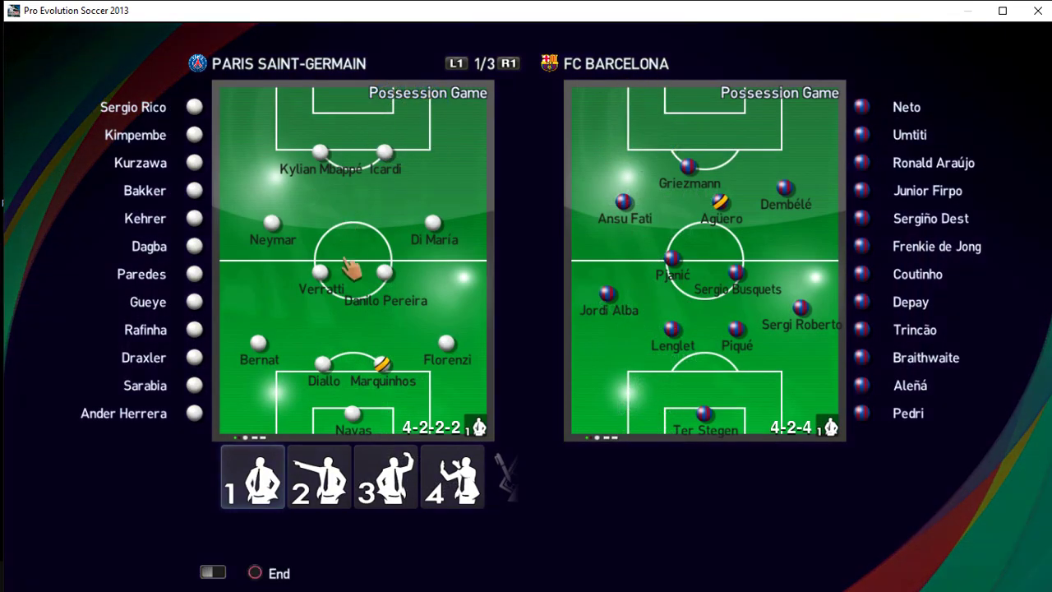
key("Left")
key("Down")
key("Down")
key("Down")
key("Down")
key("Down")
key("Down")
key("Down")
key("Down")
key("Down")
key("Down")
key("Down")
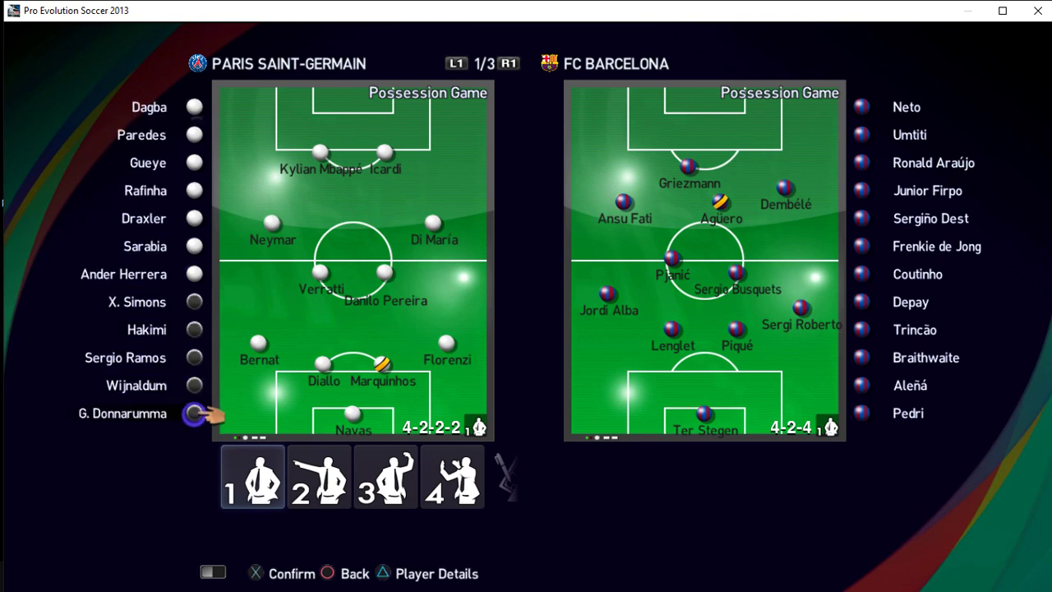
key("Up")
key("Down")
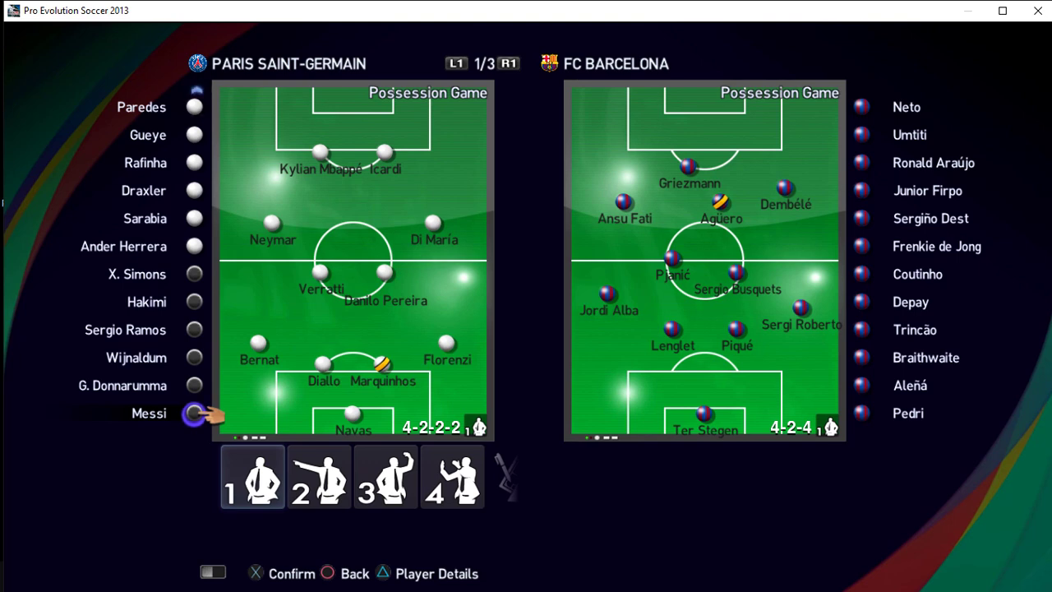
key("Return")
key("Escape")
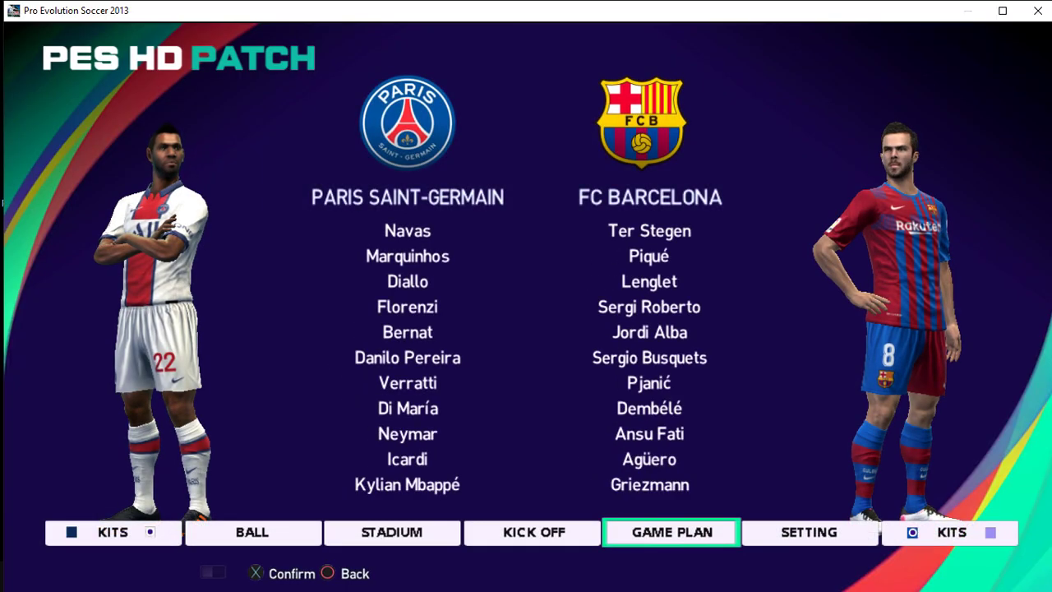
Kick off the match, set the in-game camera type to Wide and resume play.
key("Left")
key("Return")
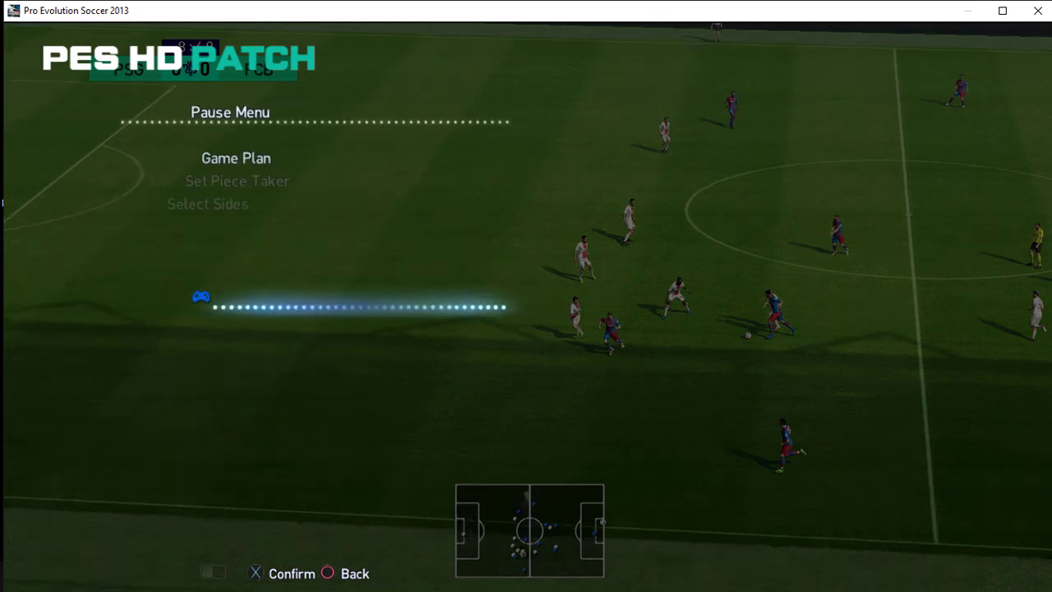
key("Left")
key("Left")
key("Left")
key("Left")
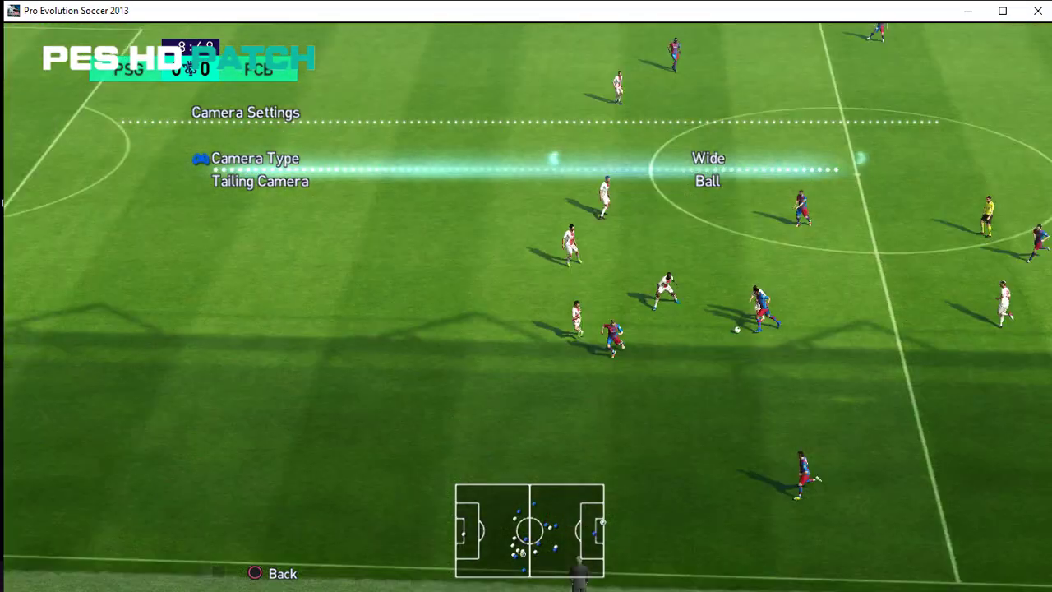
key("Escape")
key("Escape")
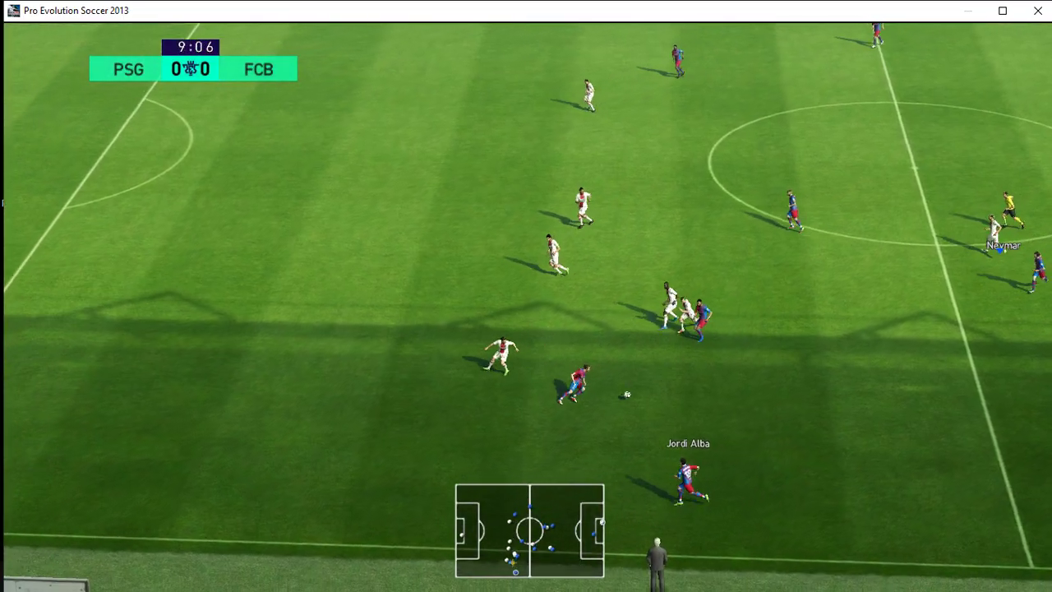
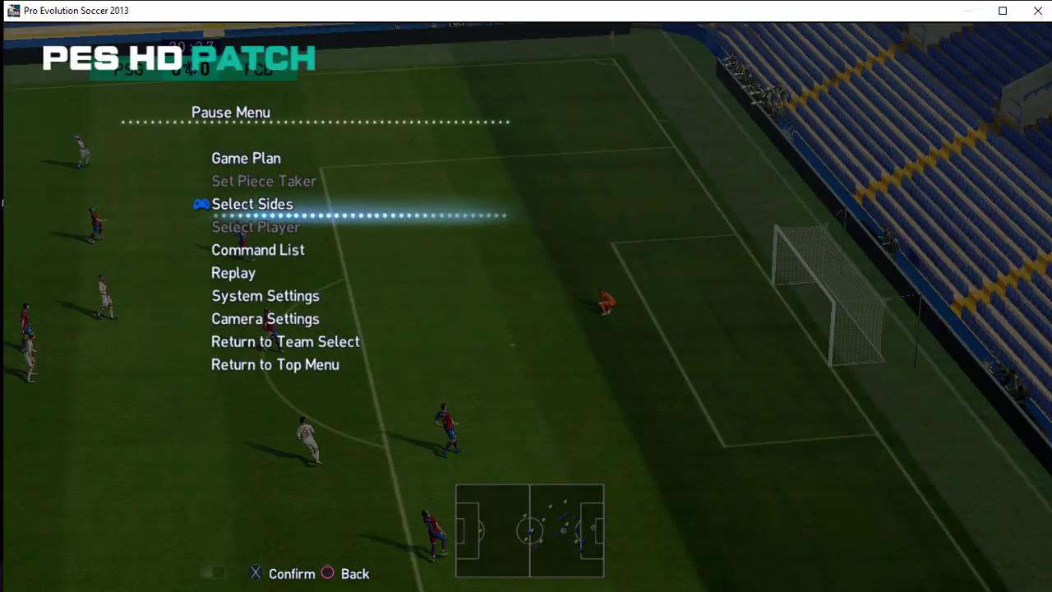
Leave the match for the main menu and exit the game to the desktop.
key("Return")
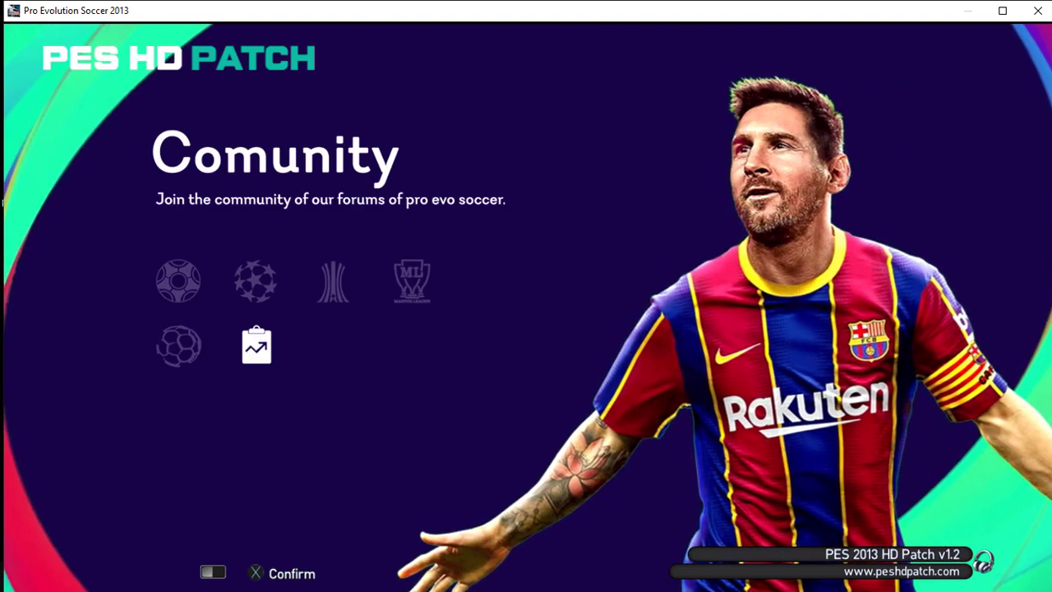
key("Right")
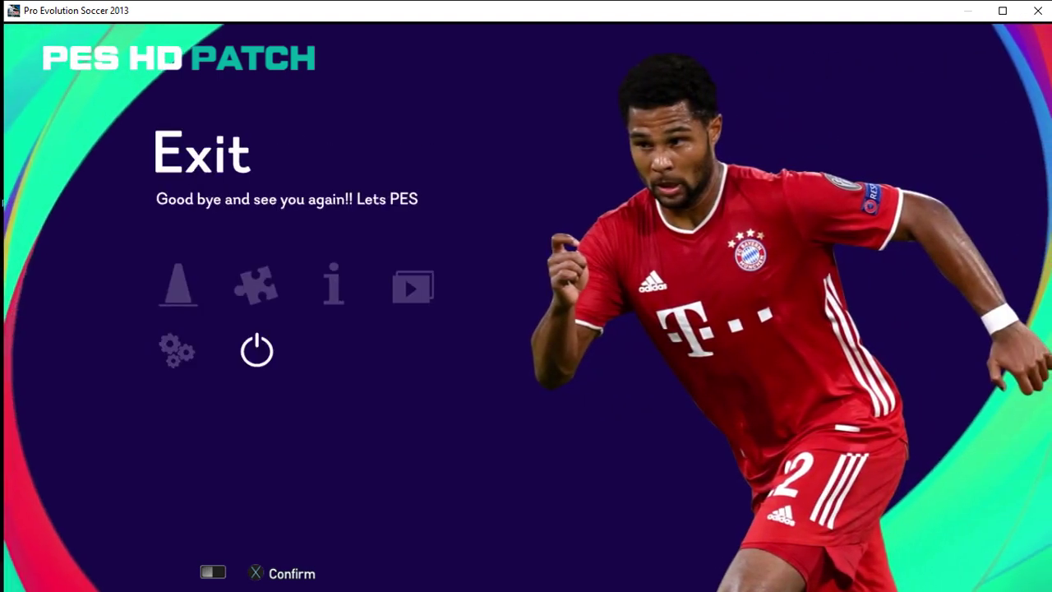
key("Return")
key("Left")
key("Return")
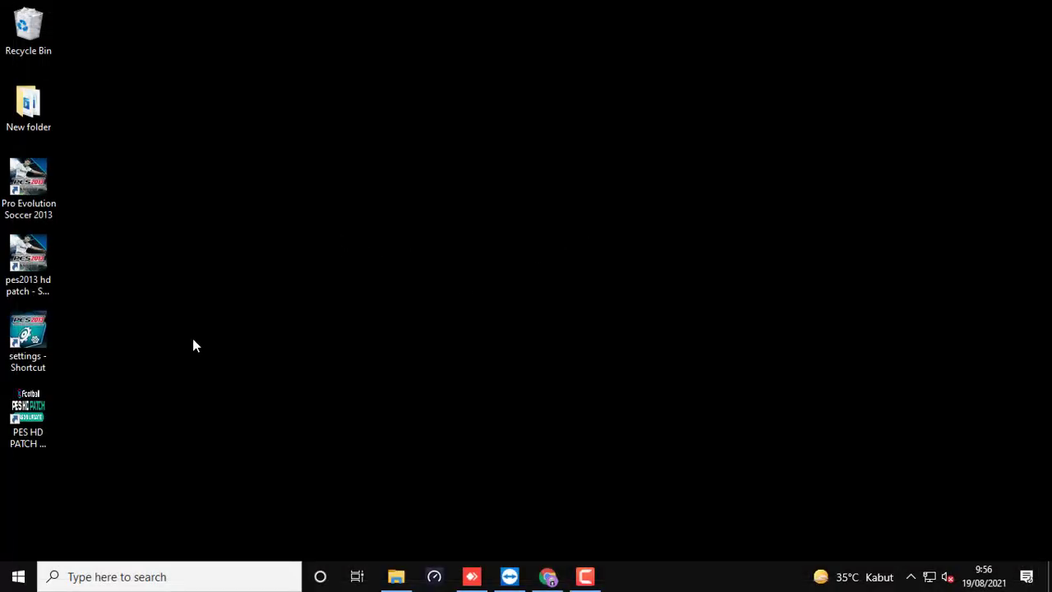
Run PES HD PATCH Selector as administrator from its desktop shortcut.
left_click(22, 205)
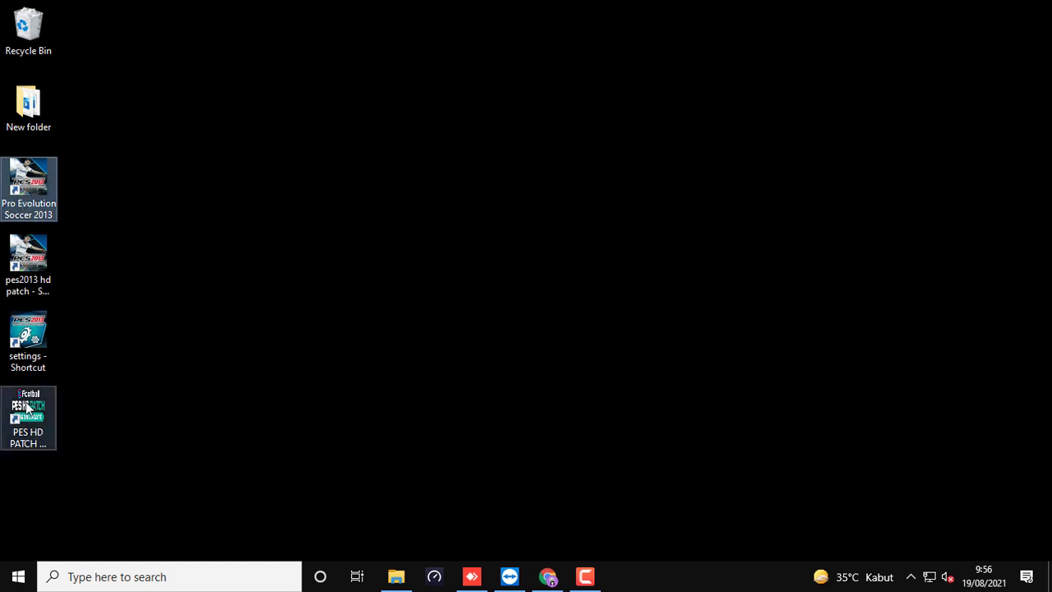
left_click(35, 434)
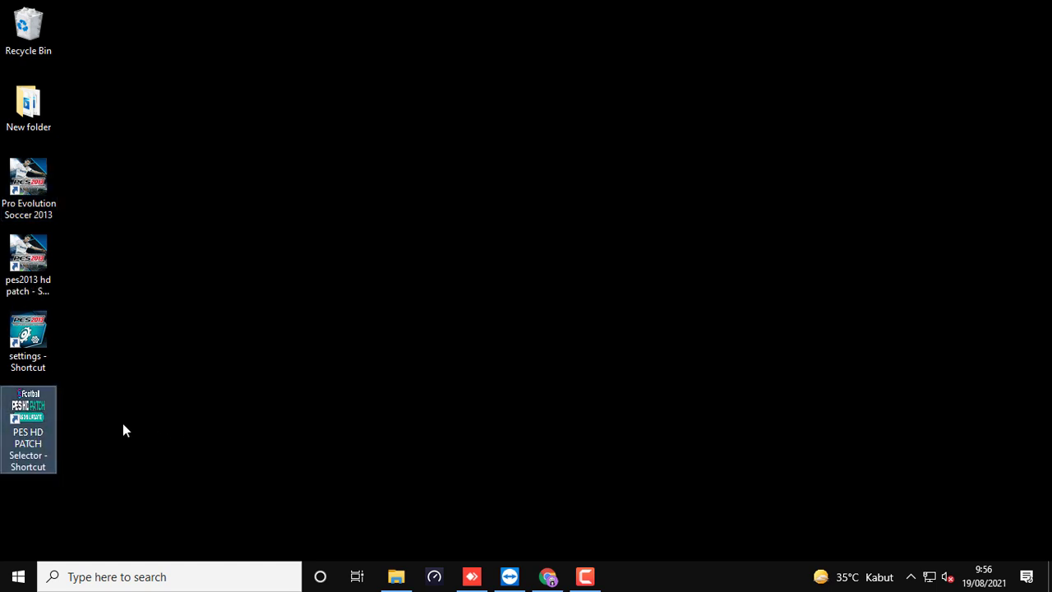
right_click(30, 418)
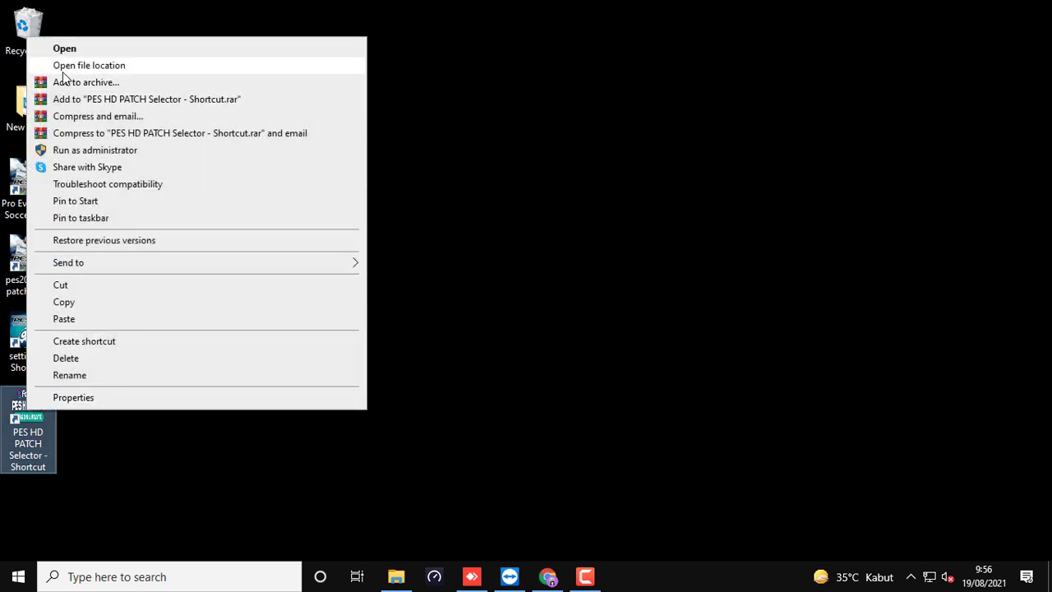
left_click(118, 152)
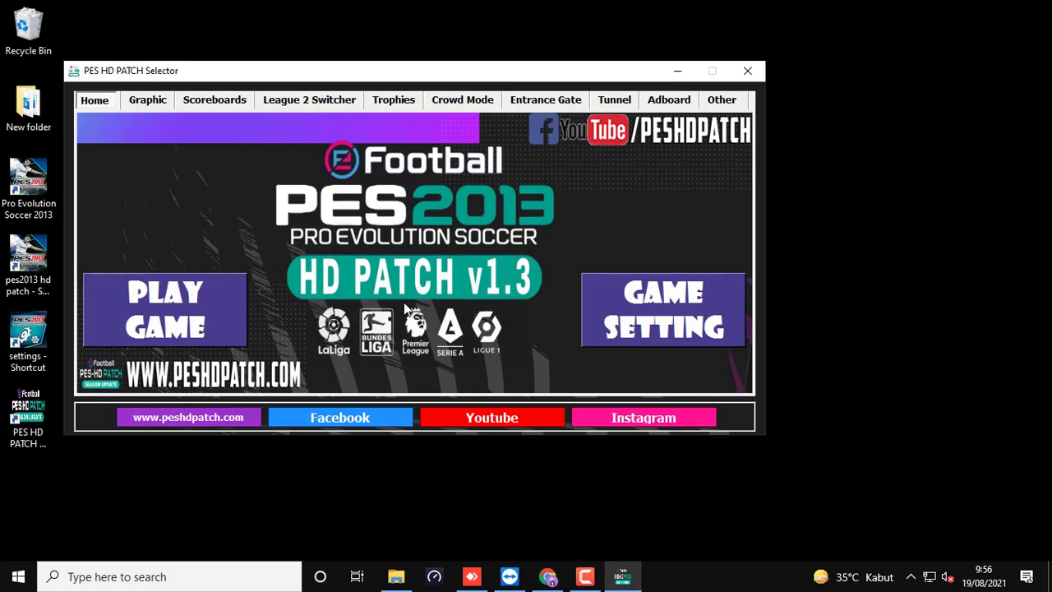
Preview the PES 2021 menu theme in the graphic settings, and apply the FIFA 2021 theme.
left_click(148, 99)
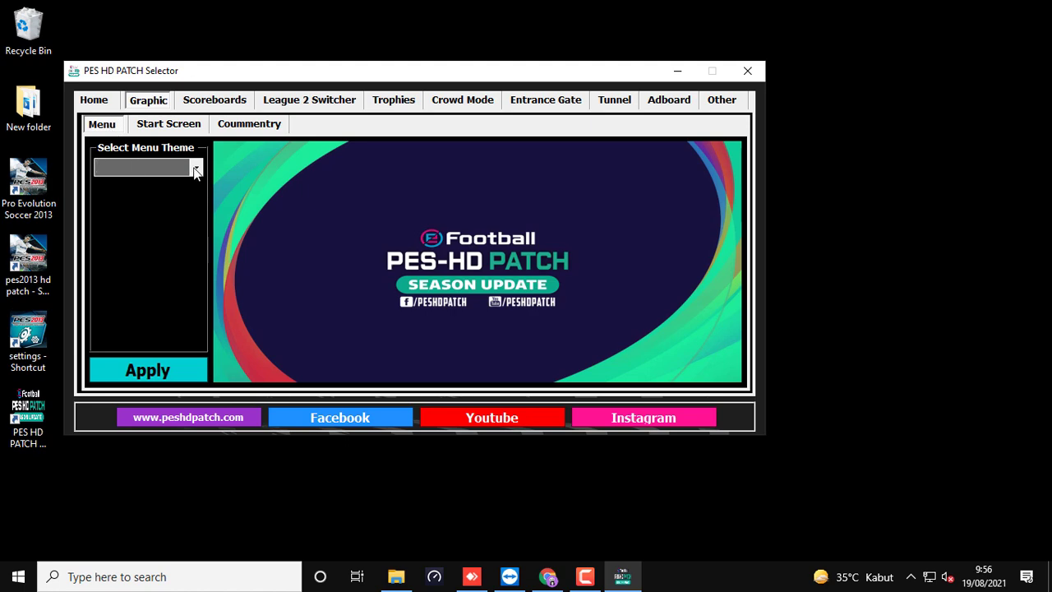
left_click(196, 168)
left_click(127, 180)
left_click(196, 169)
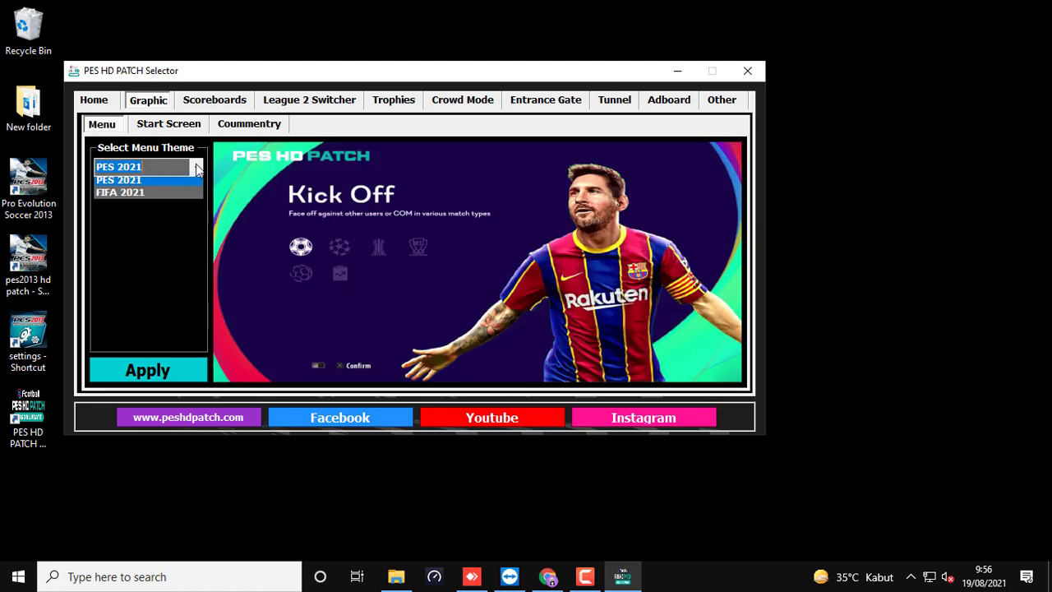
left_click(132, 192)
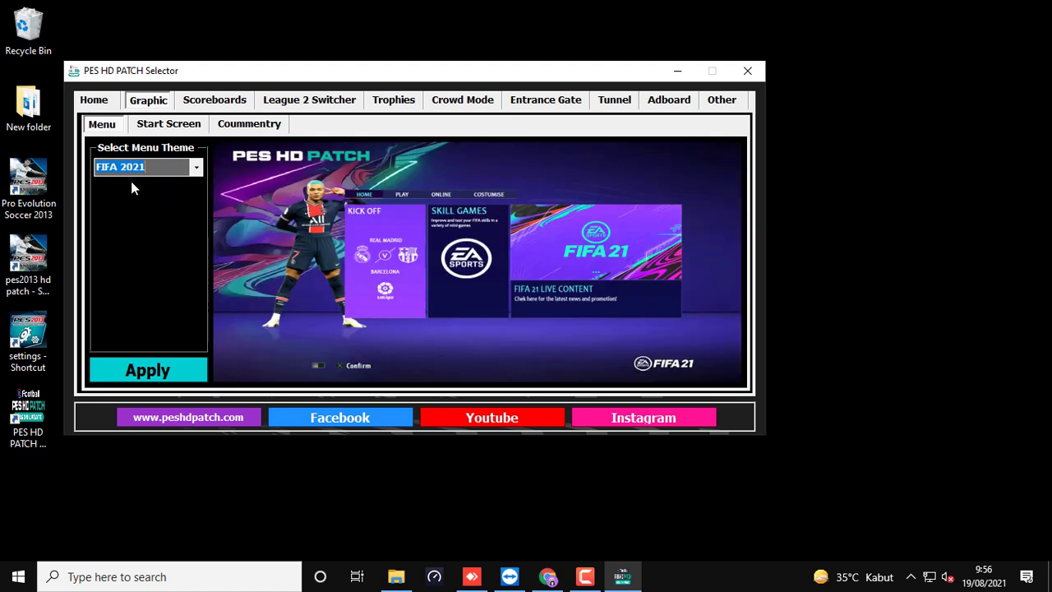
left_click(136, 368)
Preview the available start screens, including PES HD PATCH v1, JAN Update and FEB Update, and view the commentary choices.
left_click(173, 123)
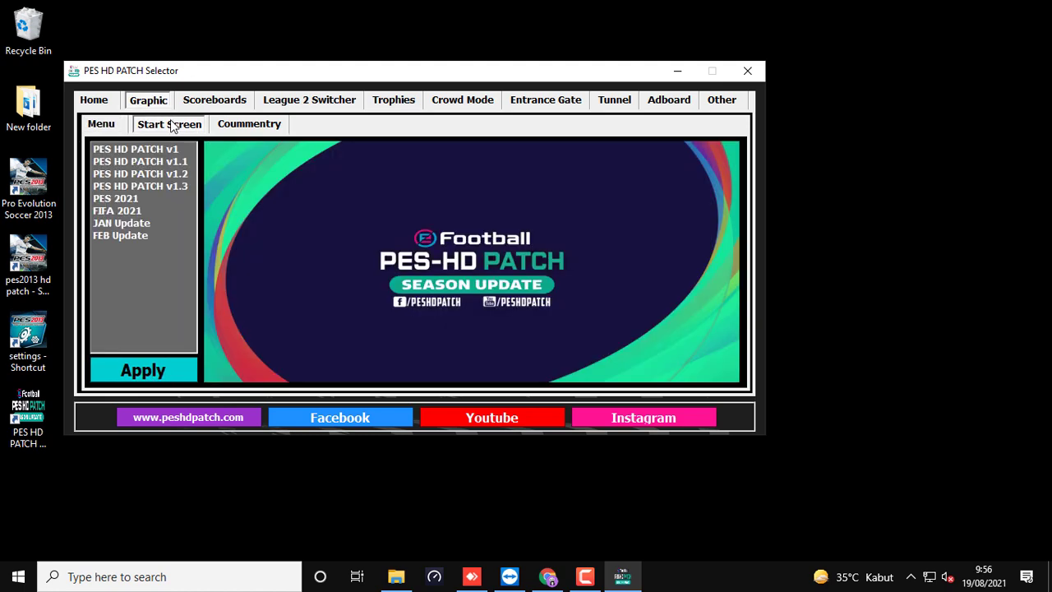
left_click(131, 150)
left_click(130, 162)
left_click(127, 174)
left_click(119, 198)
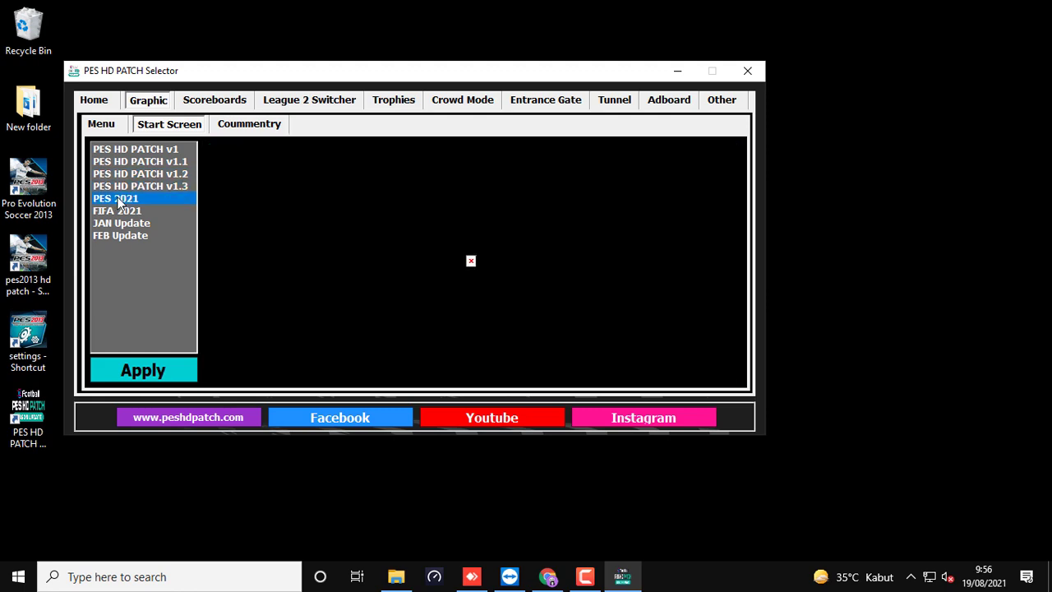
left_click(119, 210)
left_click(120, 223)
left_click(121, 236)
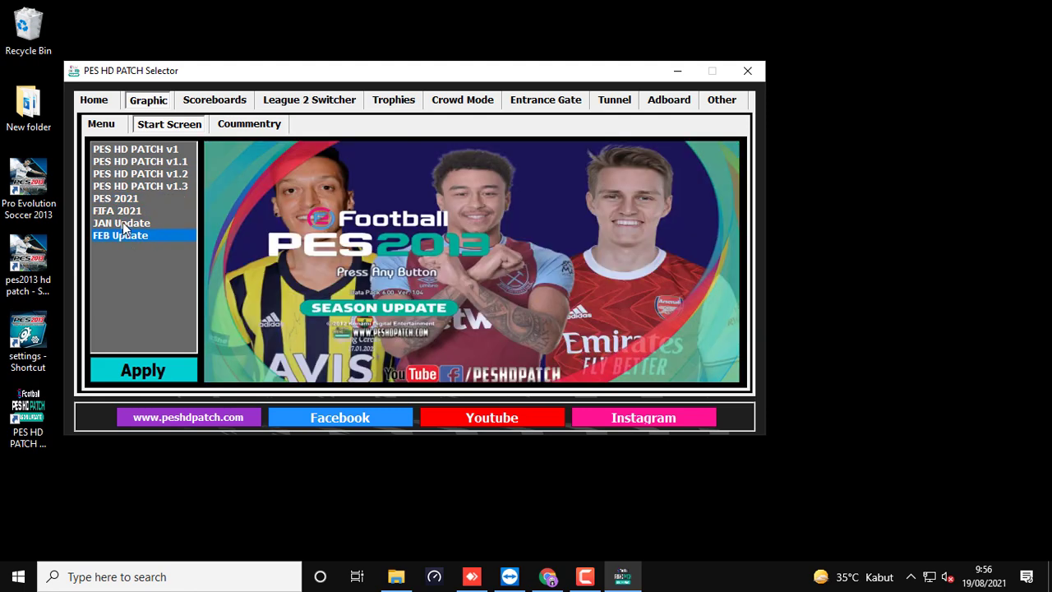
left_click(122, 223)
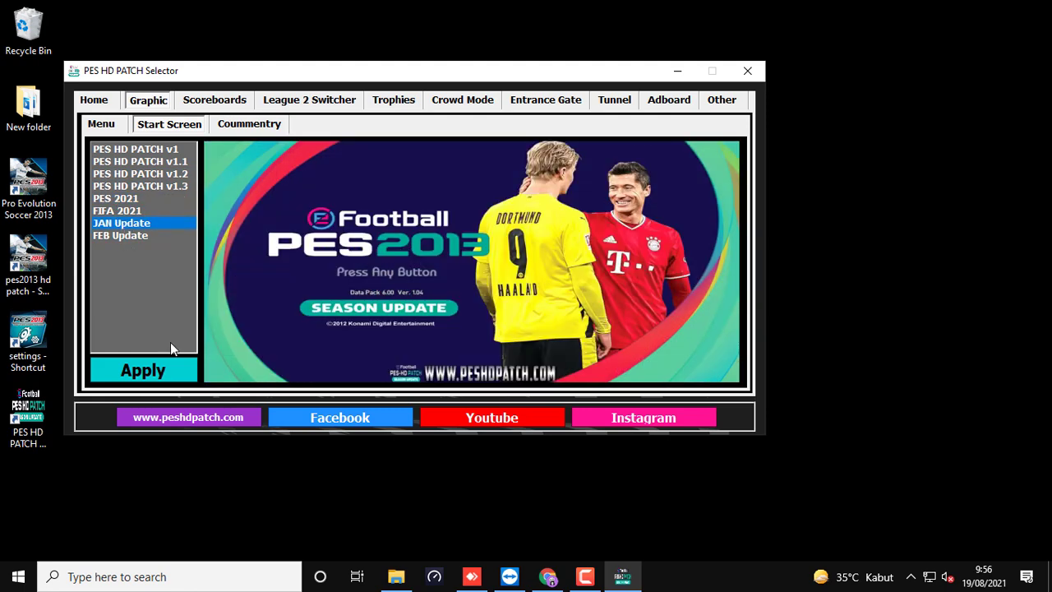
left_click(250, 125)
left_click(192, 169)
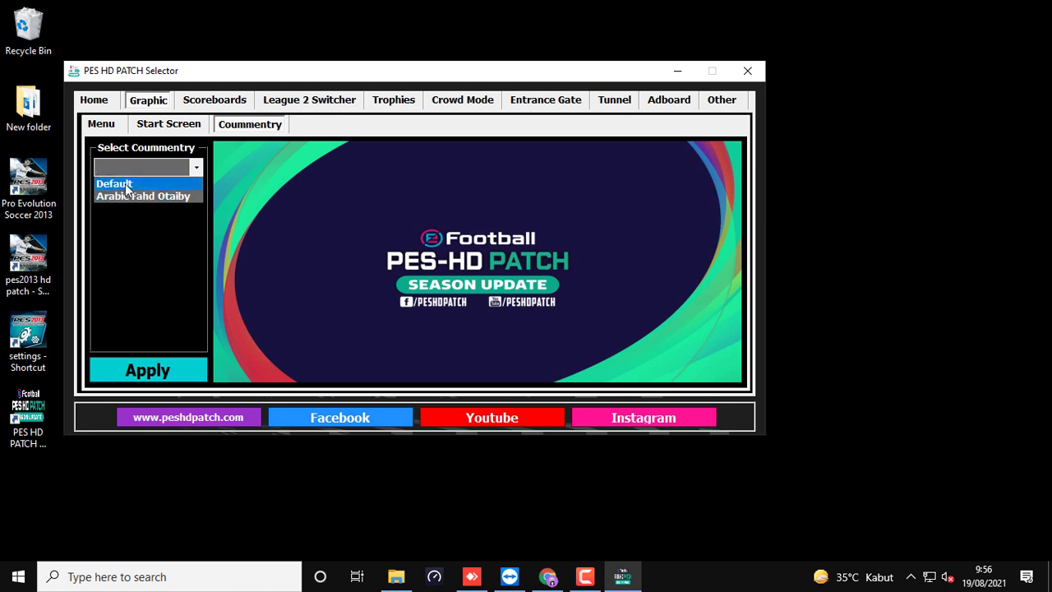
Preview scoreboards such as PES 2021, FIFA 2021, UEFA EURO 2020, Copa America 2021, Liga Adelante and DFB Pokal.
left_click(234, 100)
left_click(219, 105)
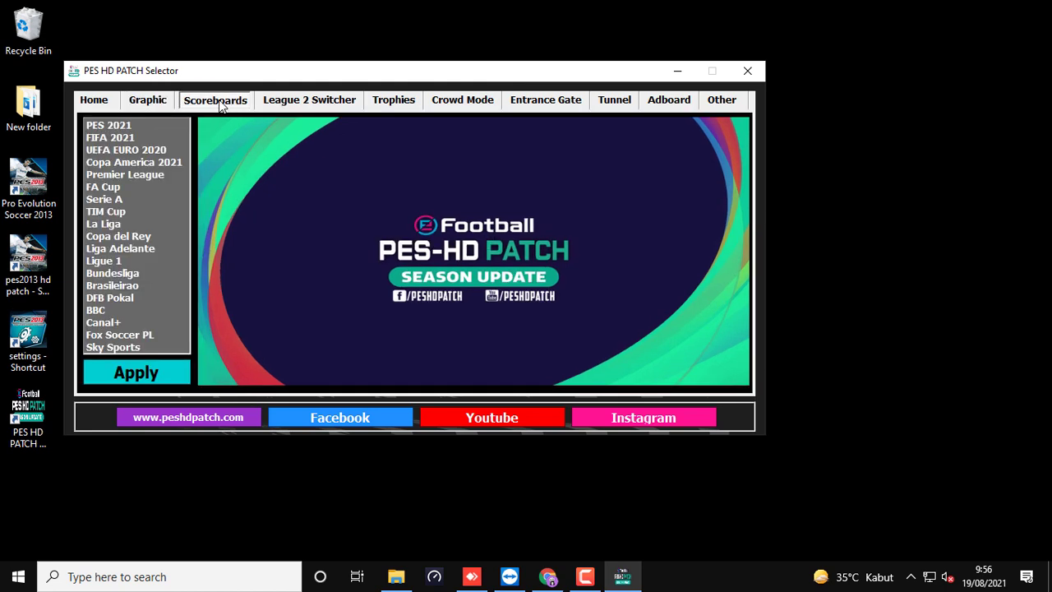
left_click(125, 129)
left_click(121, 138)
left_click(120, 151)
left_click(118, 162)
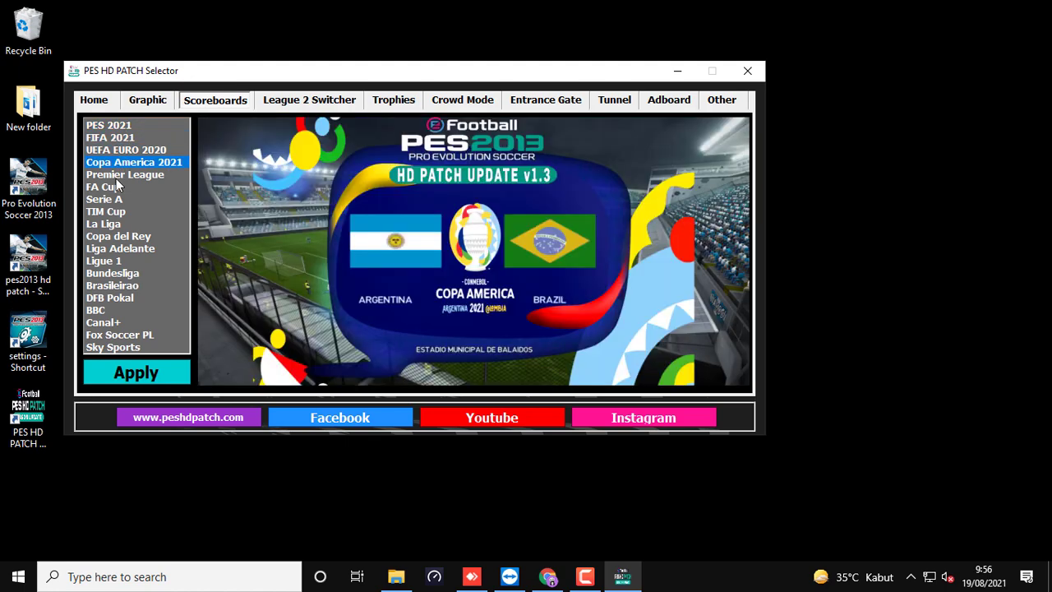
left_click(116, 180)
left_click(108, 212)
left_click(111, 286)
left_click(121, 250)
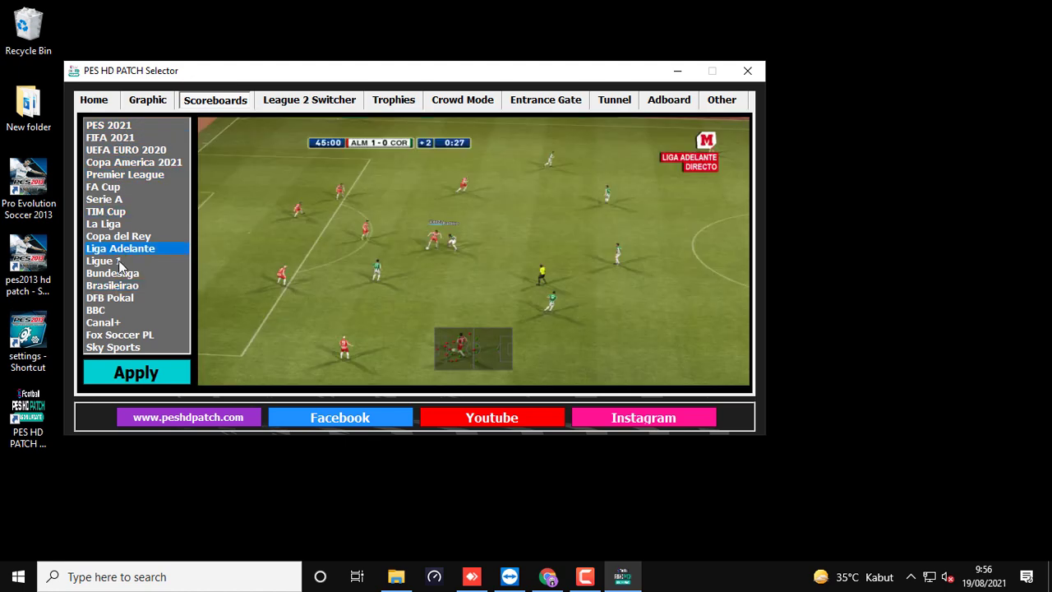
left_click(114, 298)
Review the second-league, trophy, crowd and tunnel options, and preview entrance gates including Liga NOS and FIFA Friendly Match.
left_click(313, 102)
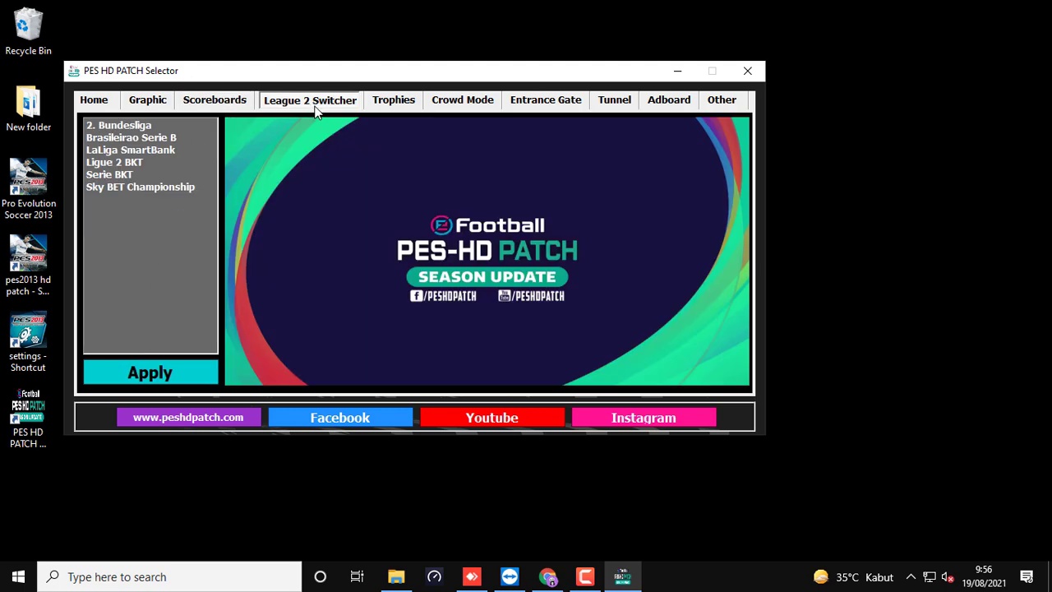
left_click(417, 100)
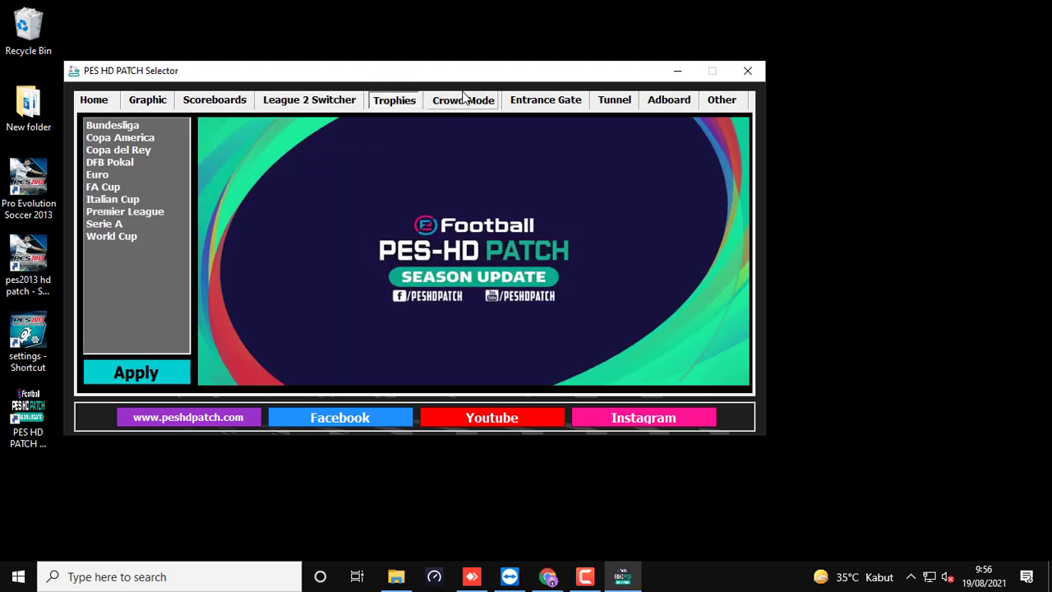
left_click(486, 99)
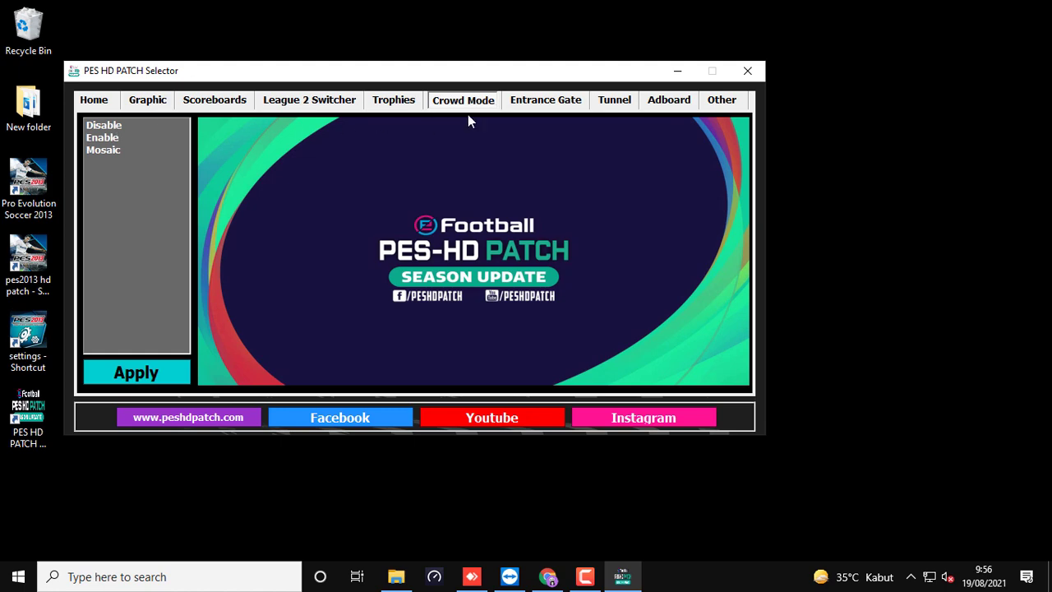
left_click(545, 99)
left_click(145, 174)
left_click(120, 225)
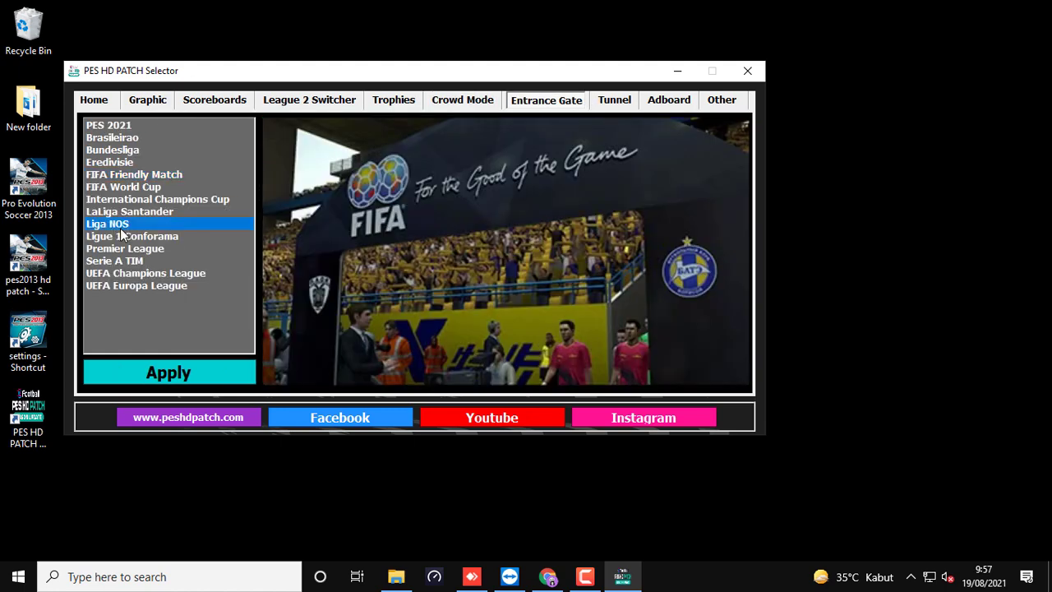
left_click(116, 271)
left_click(613, 101)
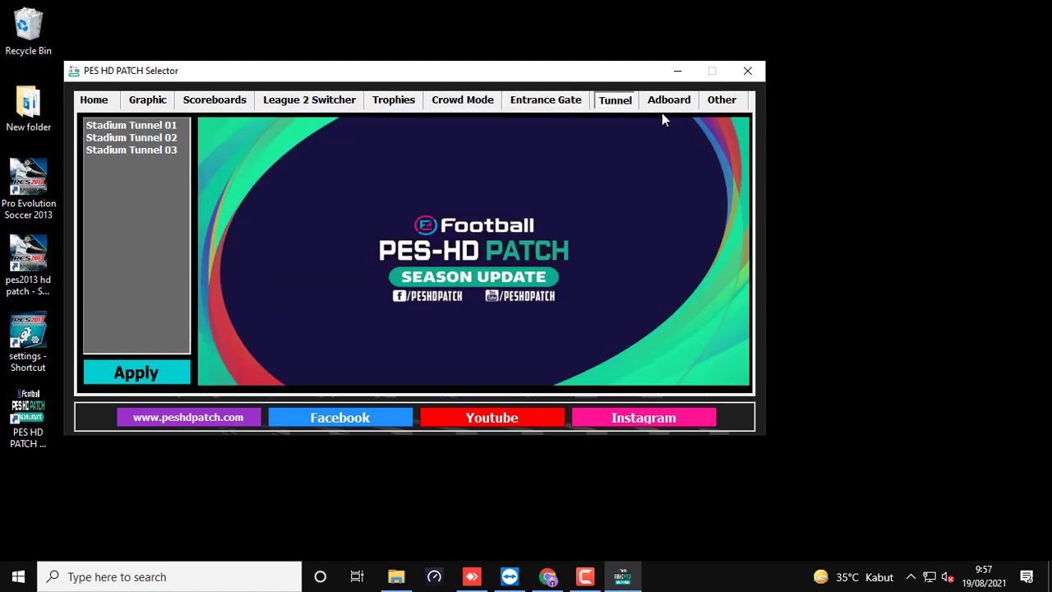
Close PES HD PATCH Selector and refresh the desktop several times.
left_click(747, 70)
right_click(204, 336)
left_click(247, 378)
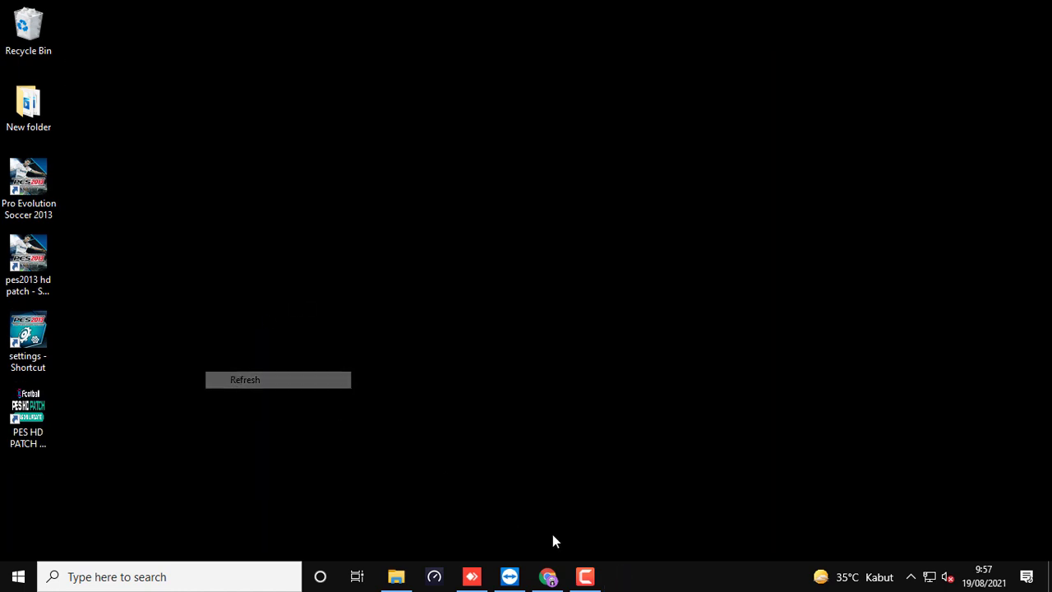
right_click(335, 183)
left_click(375, 229)
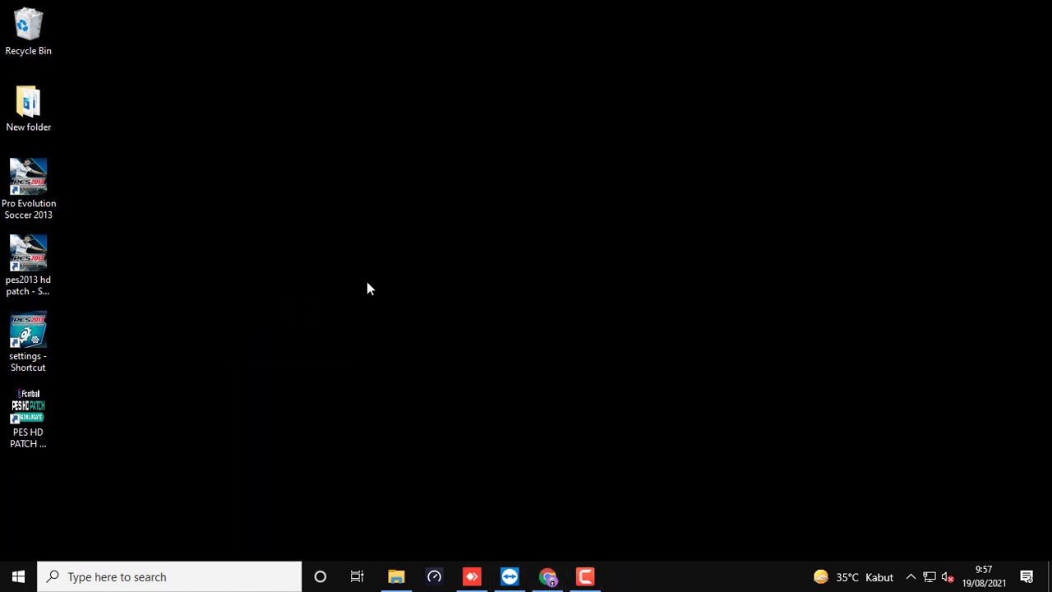
right_click(367, 281)
left_click(440, 329)
right_click(364, 195)
left_click(411, 235)
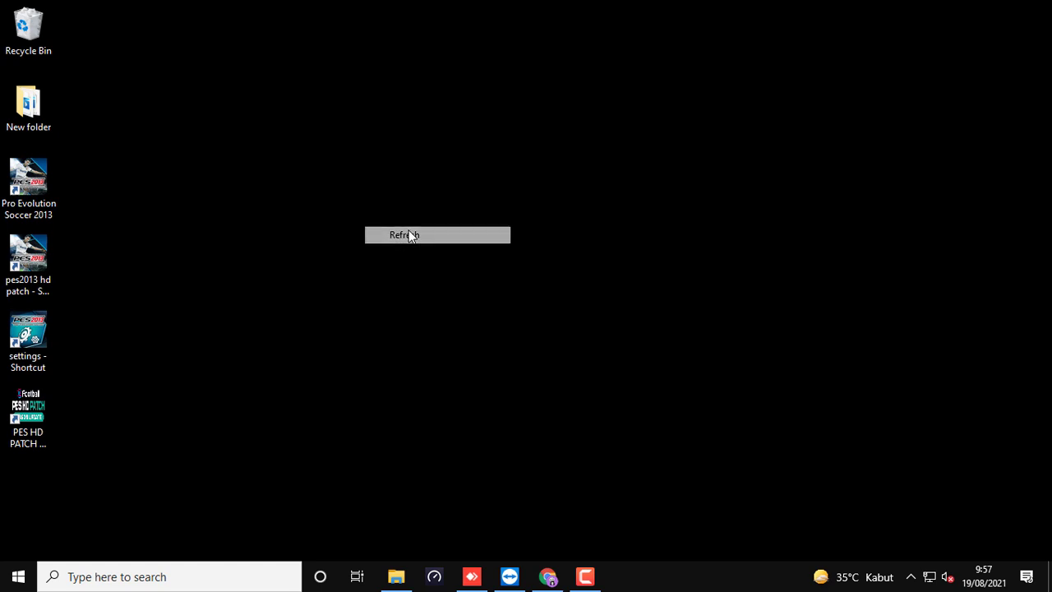
Open the available actions for the Recycle Bin.
right_click(42, 38)
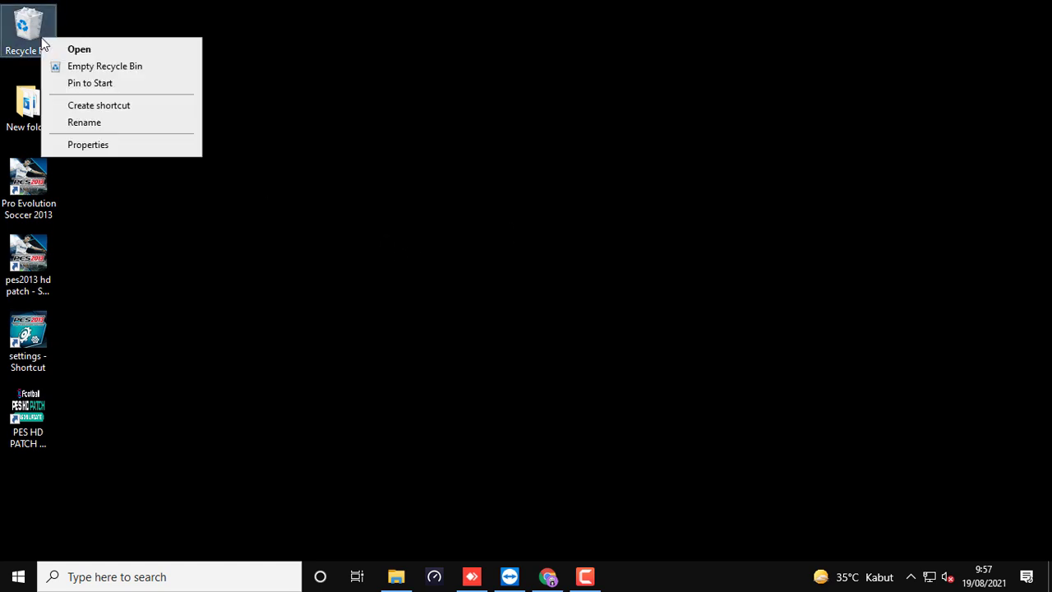